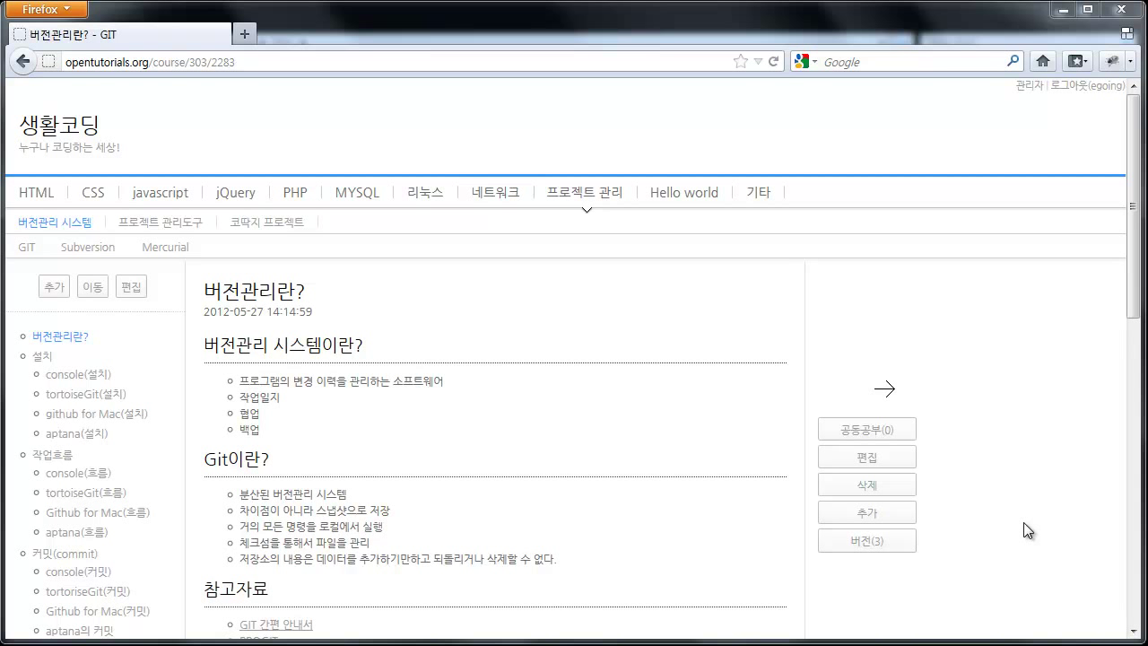
# Switch to File Explorer, open the 문서작업 folder and examine the tutorials files saved as separate dated copies
pyautogui.hotkey('alt', 'Tab')
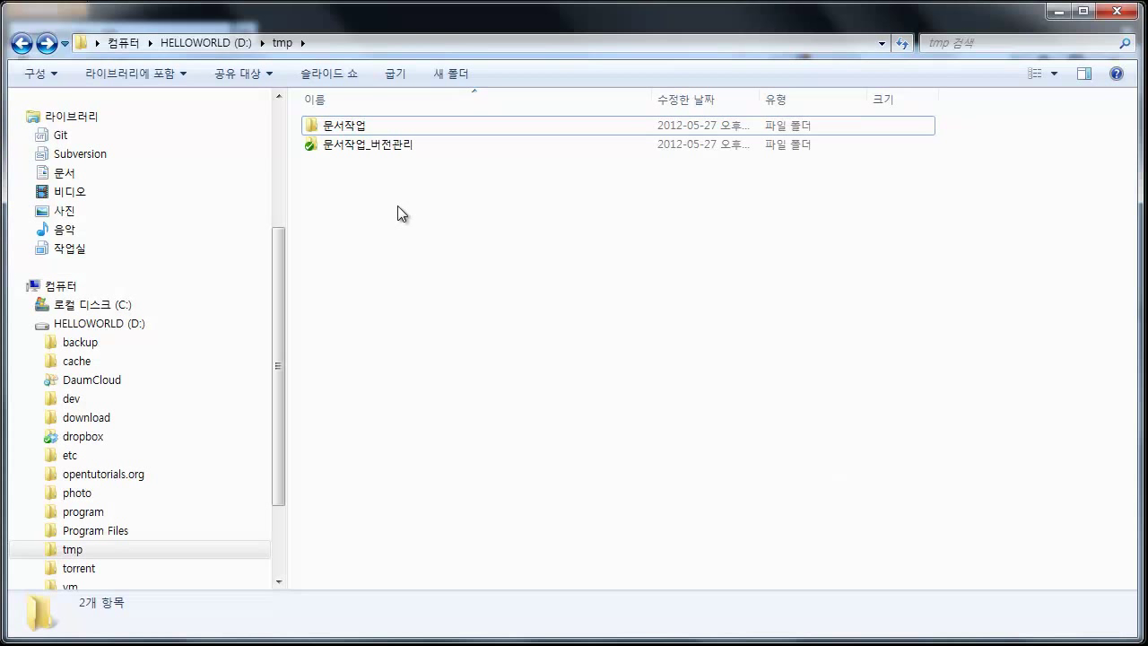
pyautogui.doubleClick(357, 124)
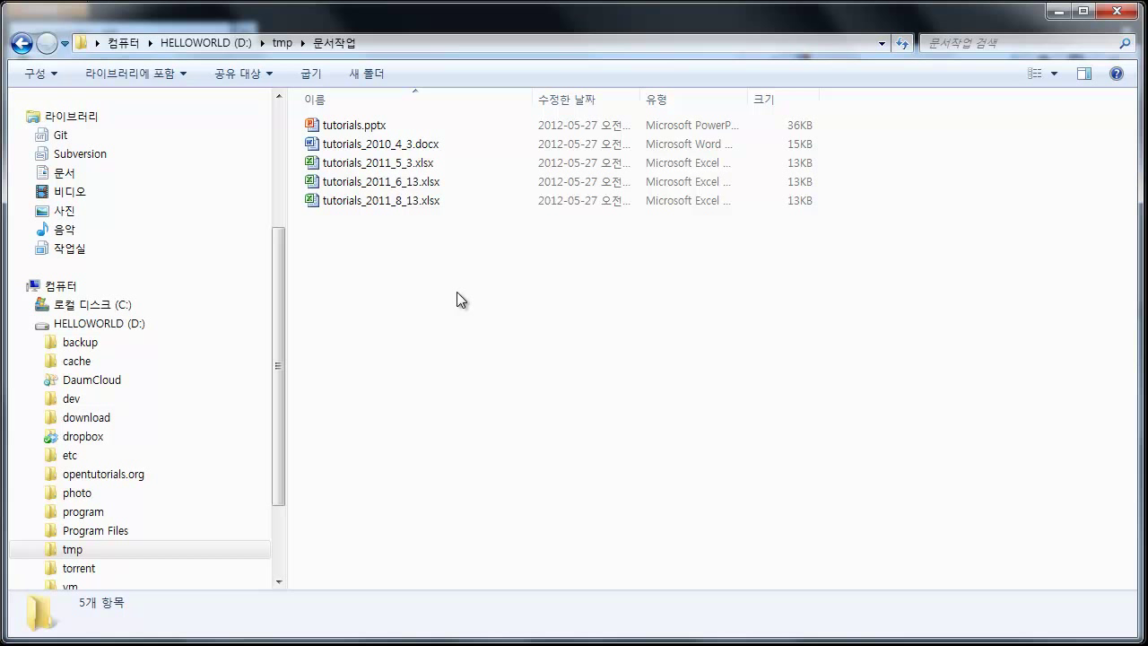
pyautogui.click(378, 127)
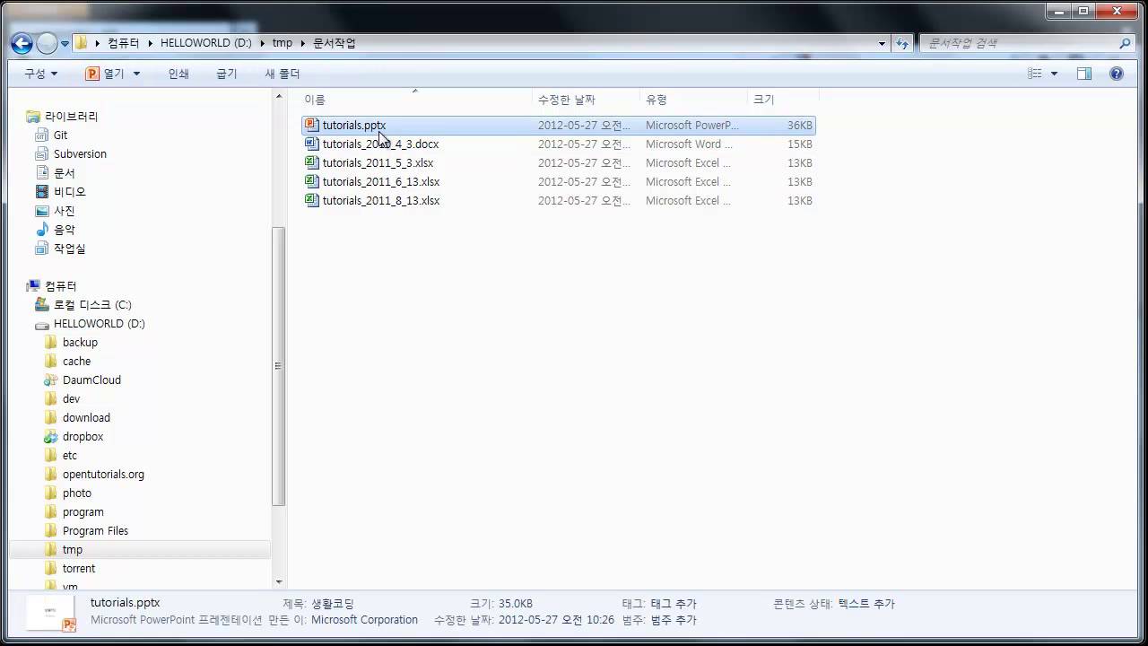
pyautogui.click(379, 164)
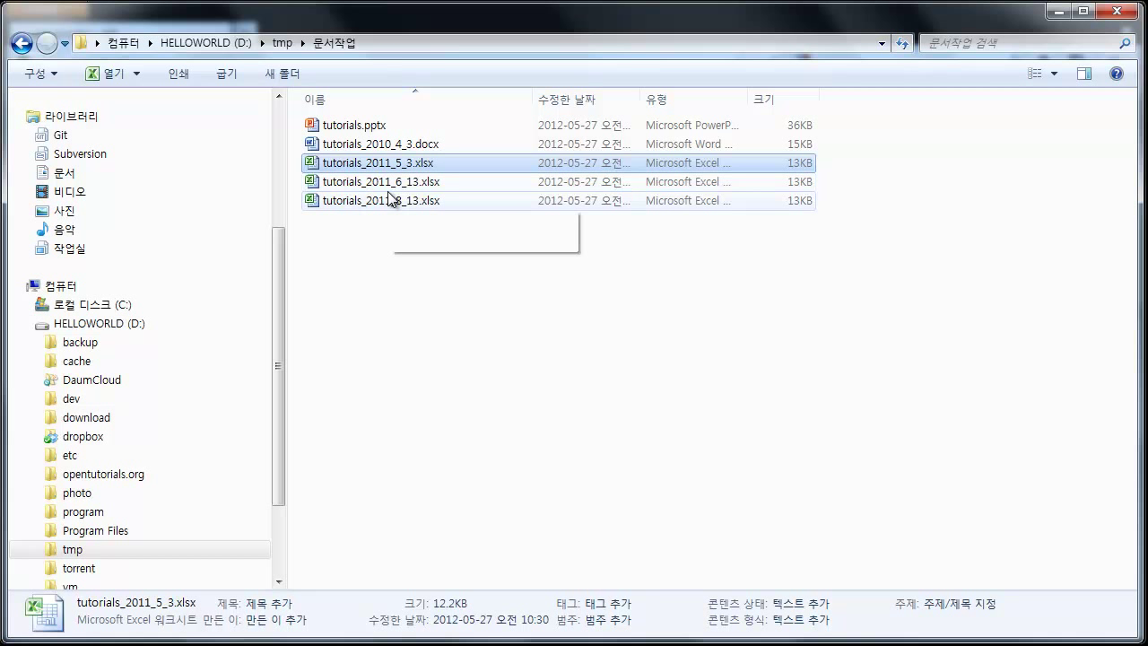
pyautogui.click(395, 202)
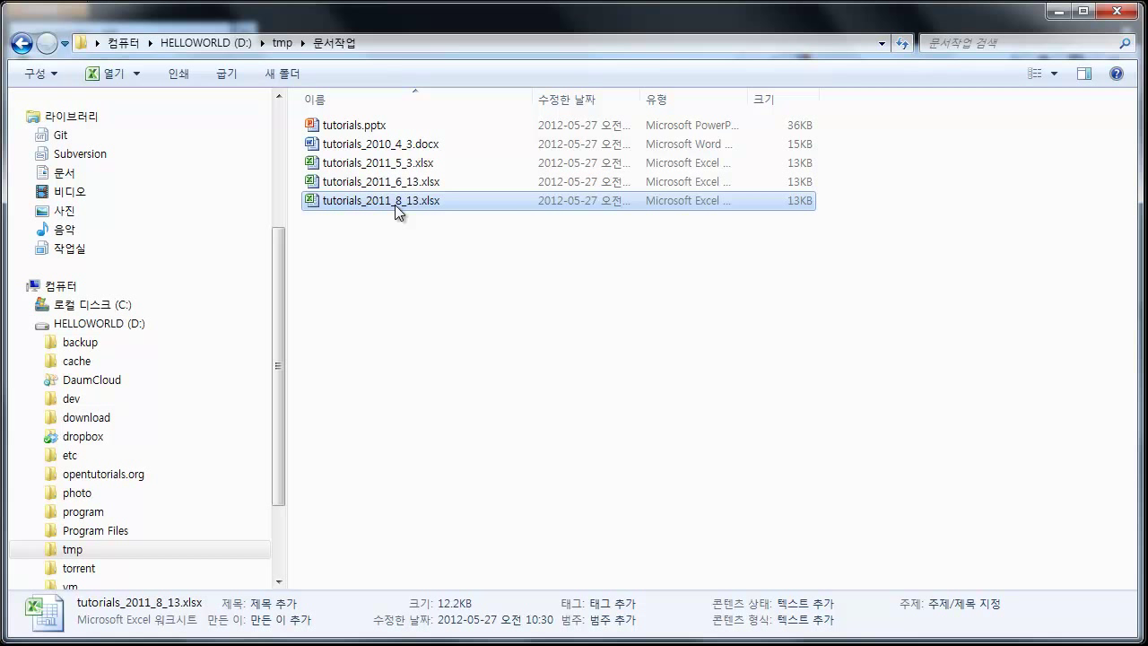
pyautogui.click(437, 231)
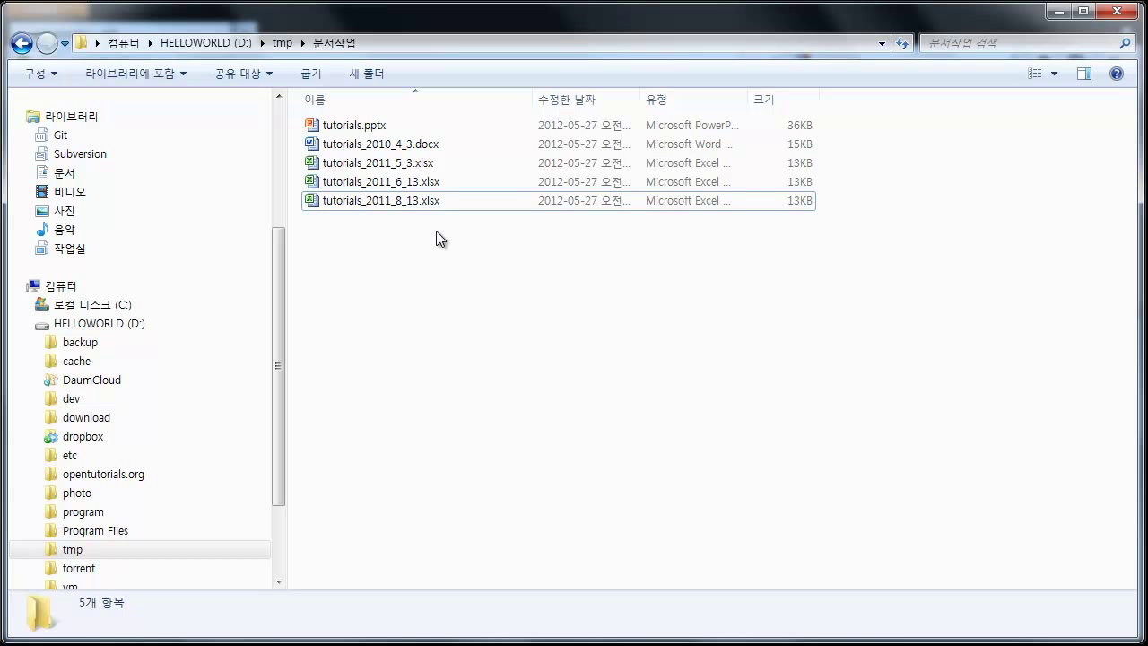
# Return to the tmp folder, open 문서작업_버전관리 and examine its .git folder and the tutorials files
pyautogui.press('BackSpace')
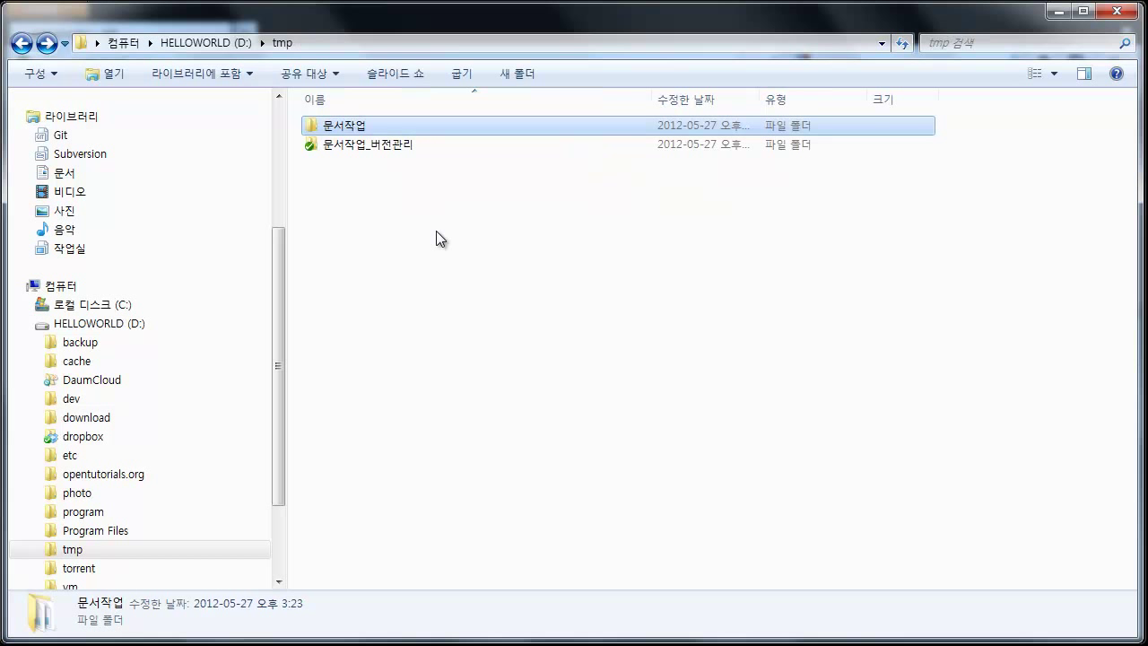
pyautogui.doubleClick(399, 150)
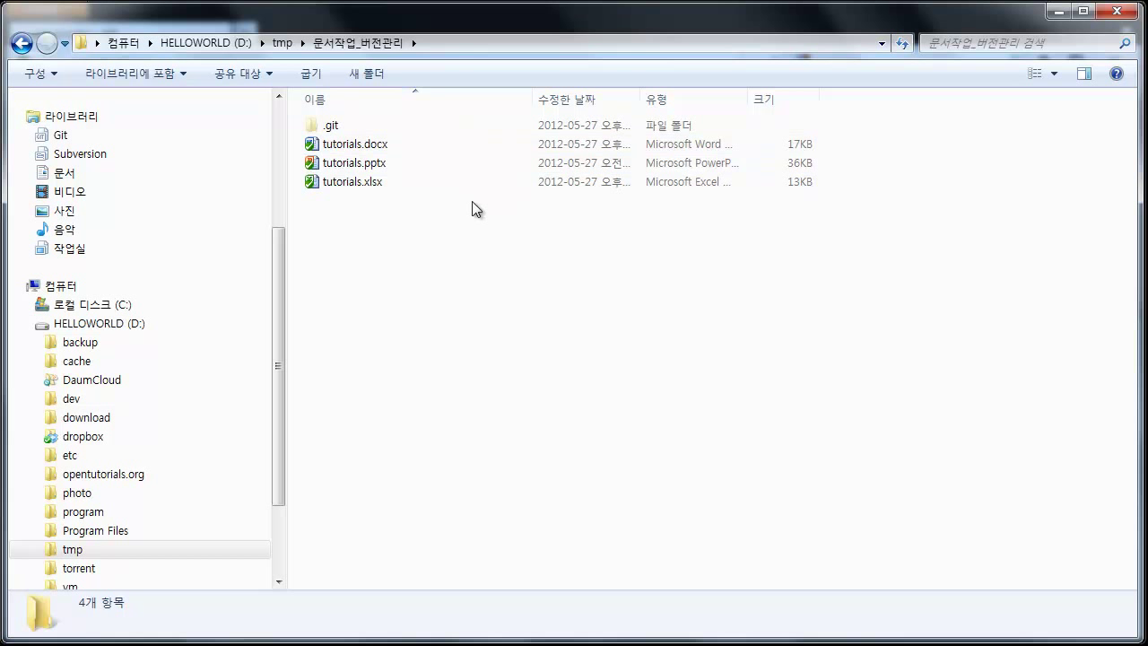
pyautogui.click(335, 124)
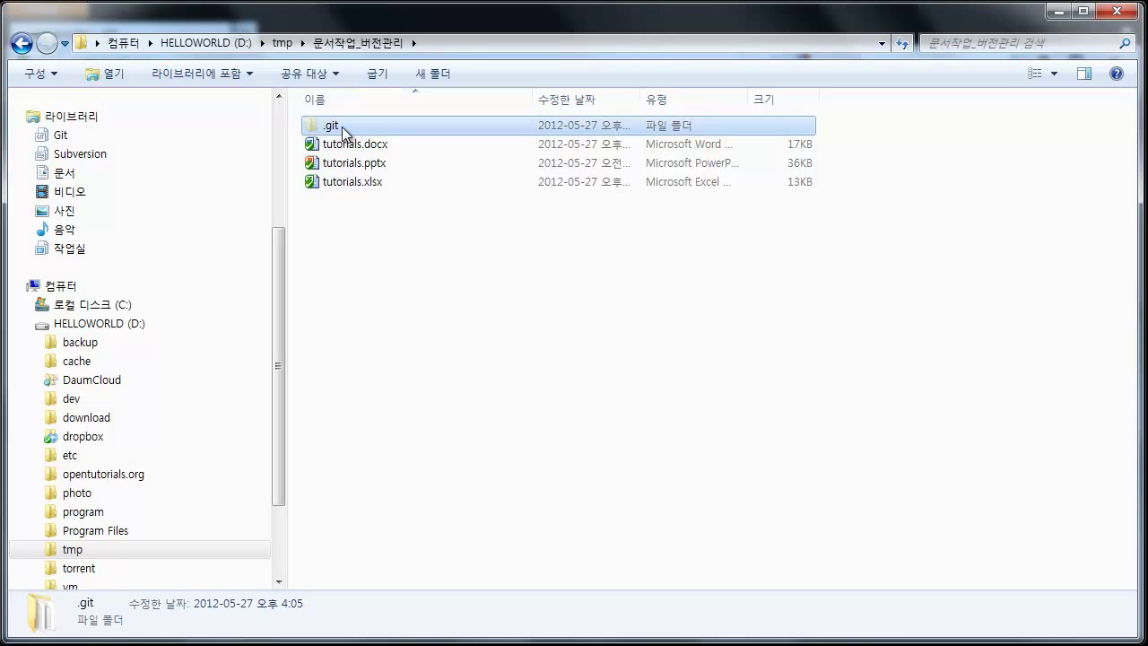
pyautogui.click(337, 145)
pyautogui.click(352, 165)
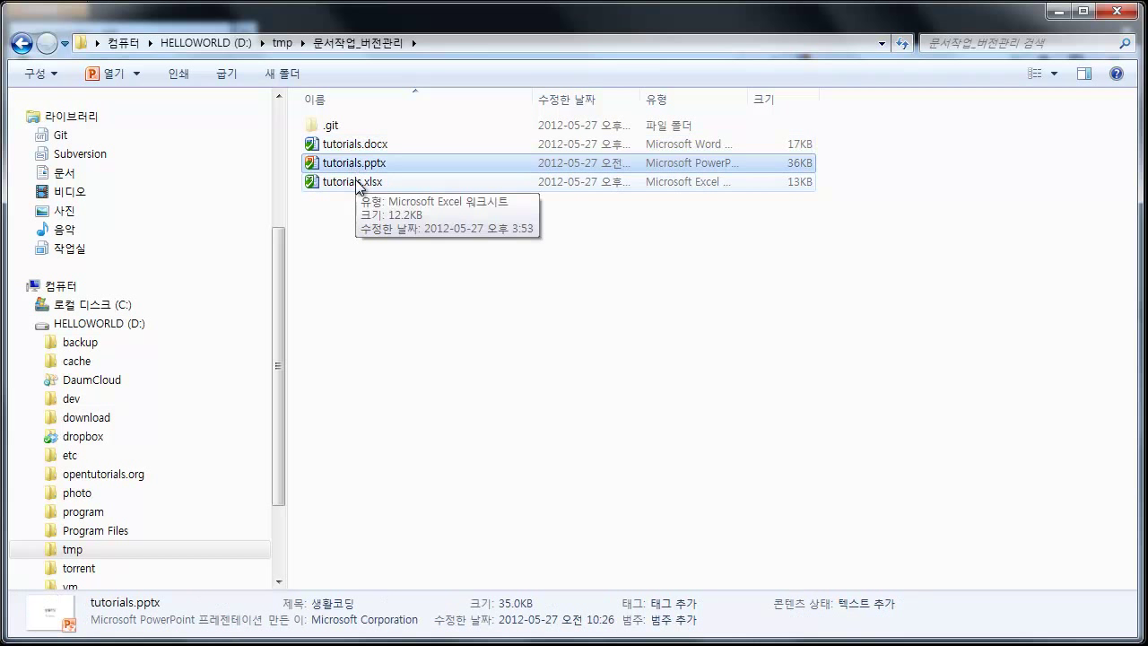
pyautogui.click(357, 183)
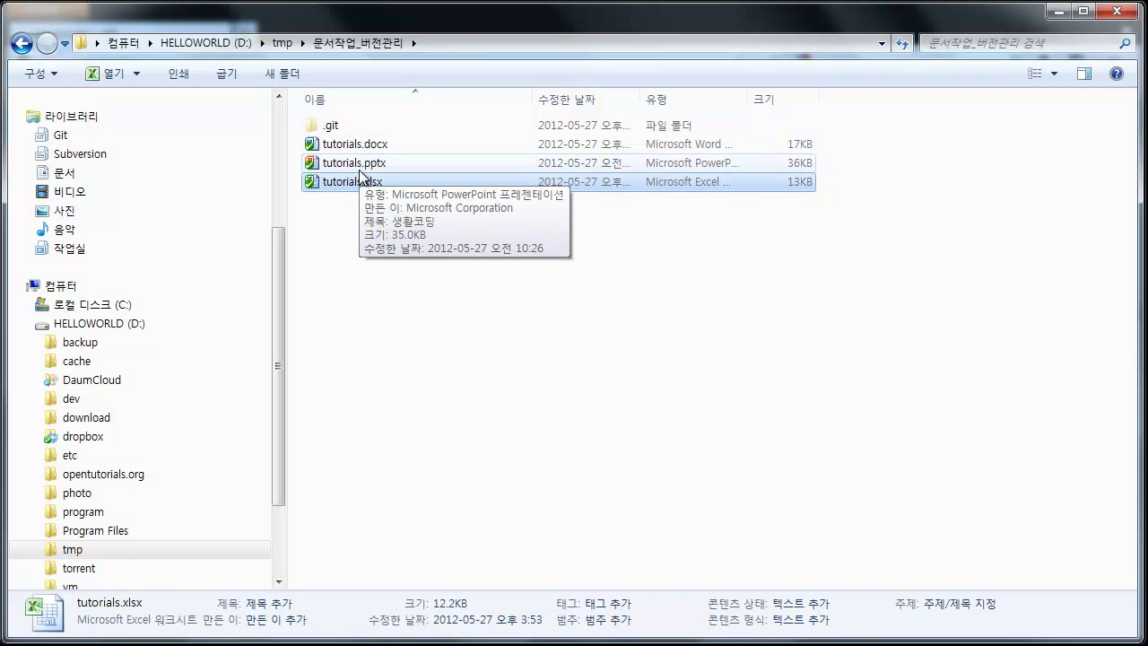
pyautogui.click(359, 127)
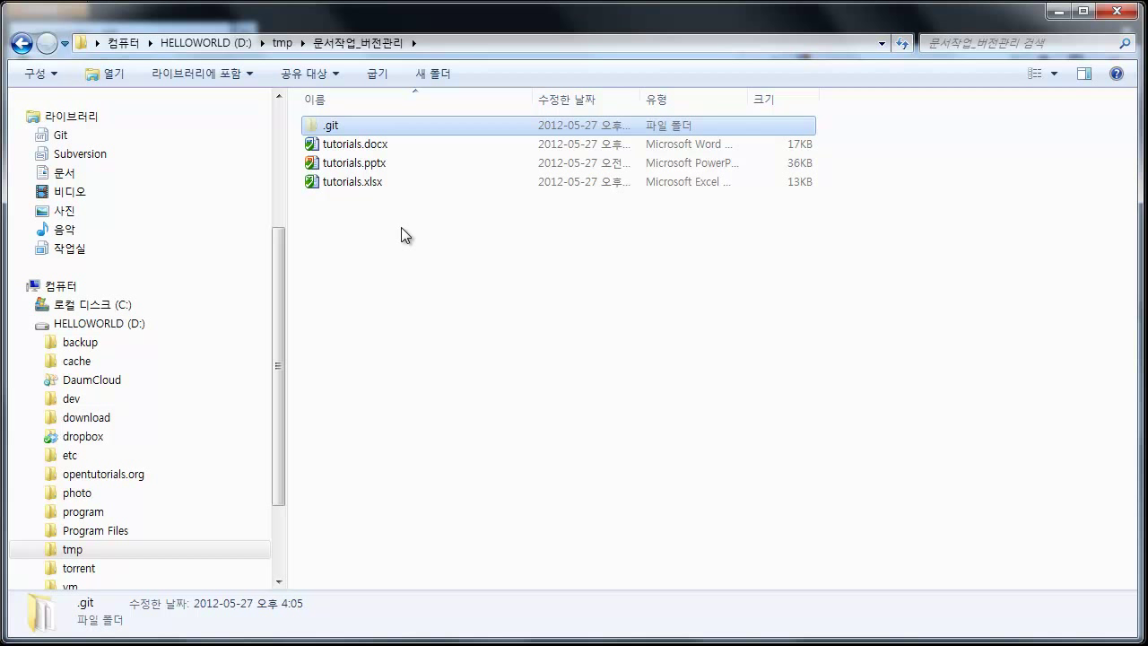
# Open tutorials.docx and delete the paragraph beginning "앞으로 제가 준비하는 생활코딩" along with its spare blank line
pyautogui.click(363, 150)
pyautogui.doubleClick(364, 153)
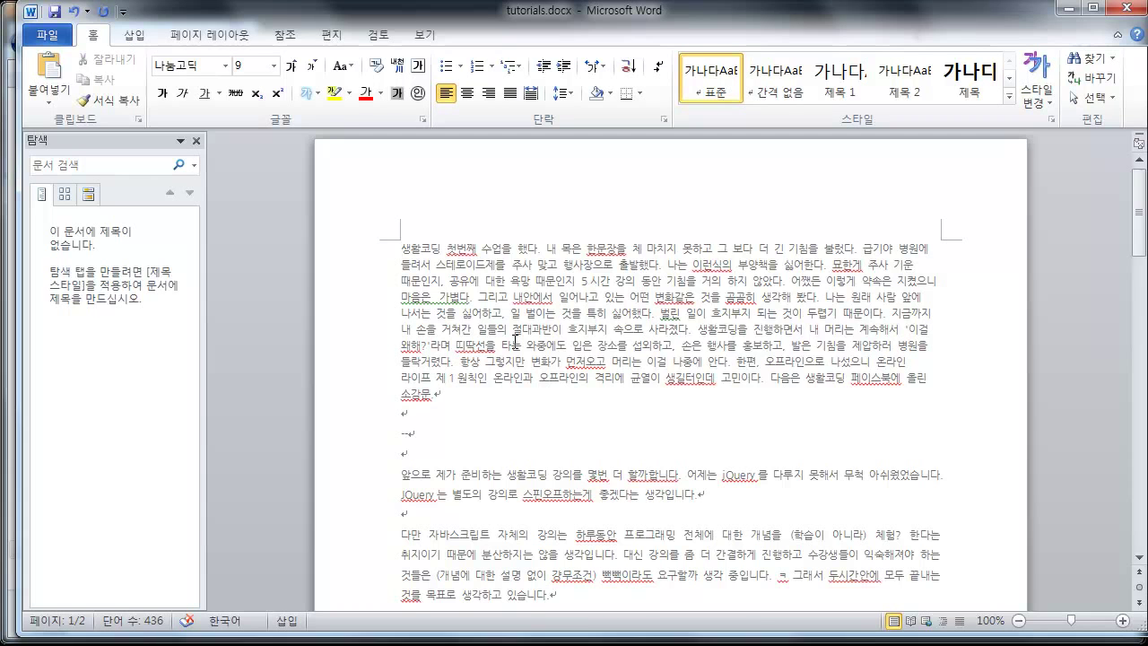
pyautogui.scroll(-10, 590, 338)
pyautogui.scroll(8, 590, 338)
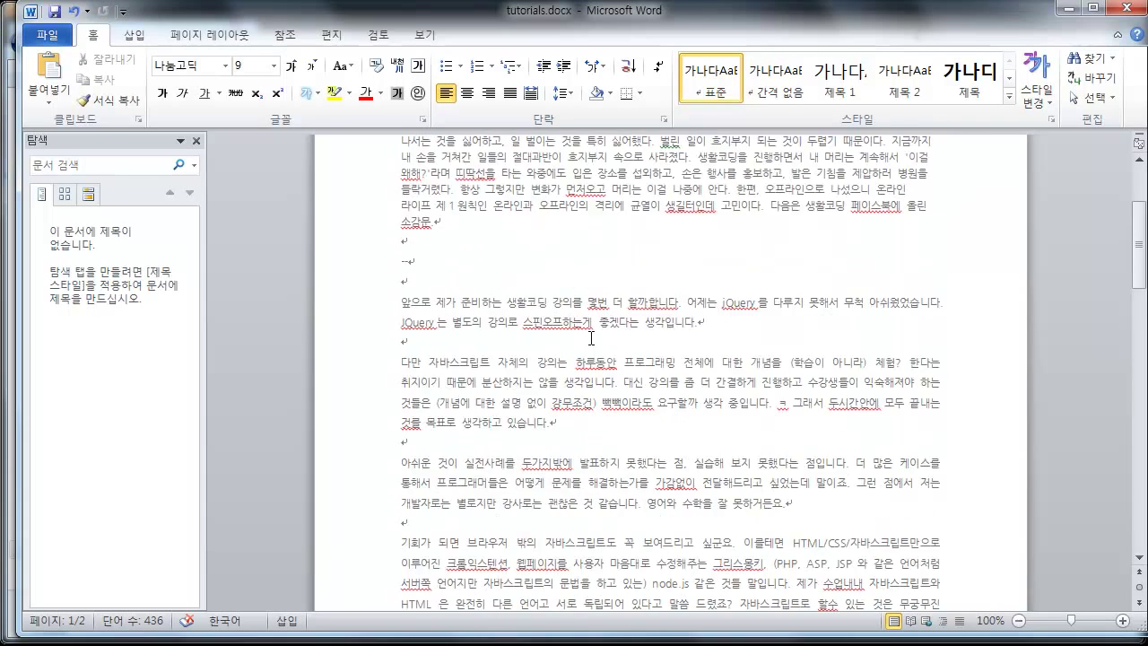
pyautogui.tripleClick(735, 323)
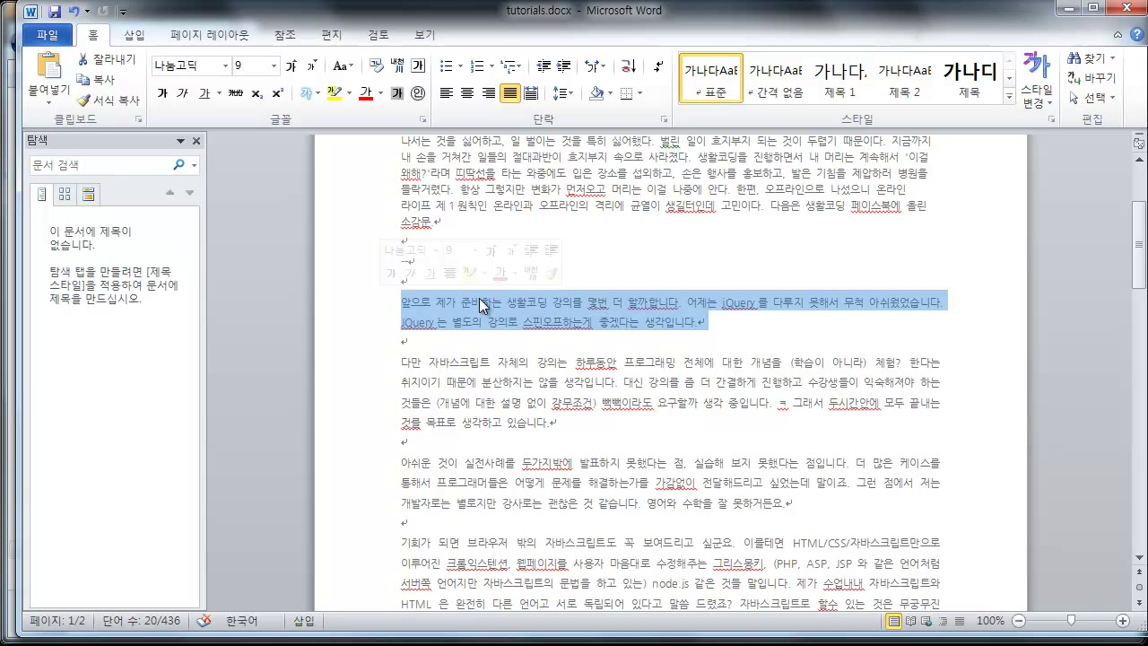
pyautogui.press('Delete')
pyautogui.press('BackSpace')
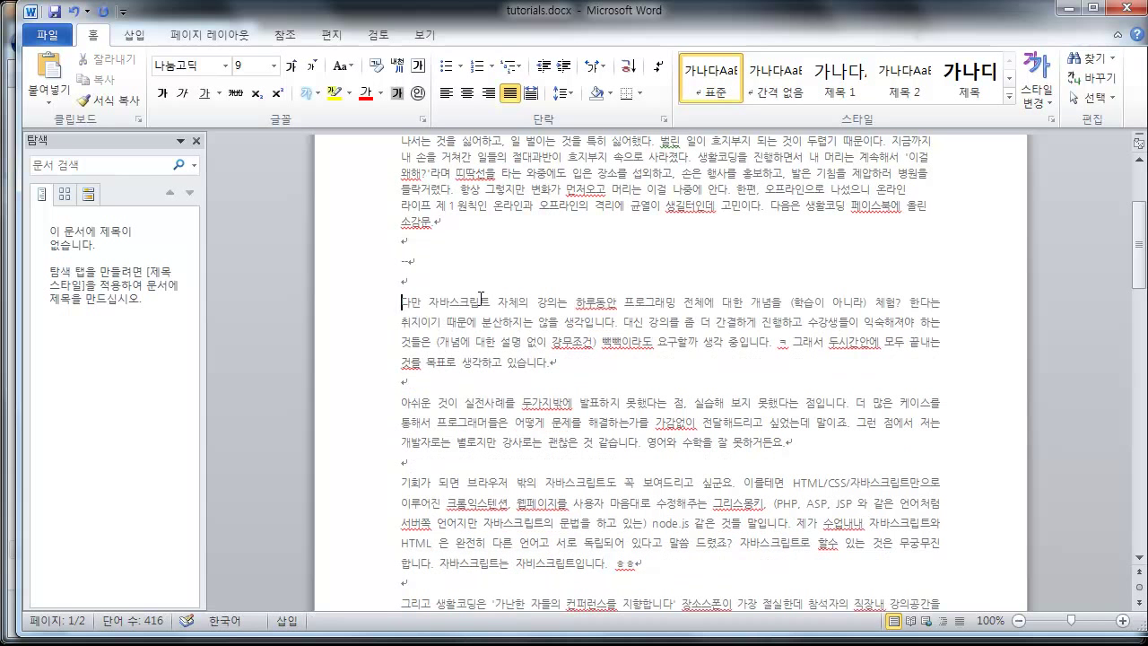
# Move the paragraph beginning "다만 자바스크립트 자체의 강의는" below the paragraph beginning "아쉬운 것이 실전사례를"
pyautogui.tripleClick(483, 305)
pyautogui.press('Right')
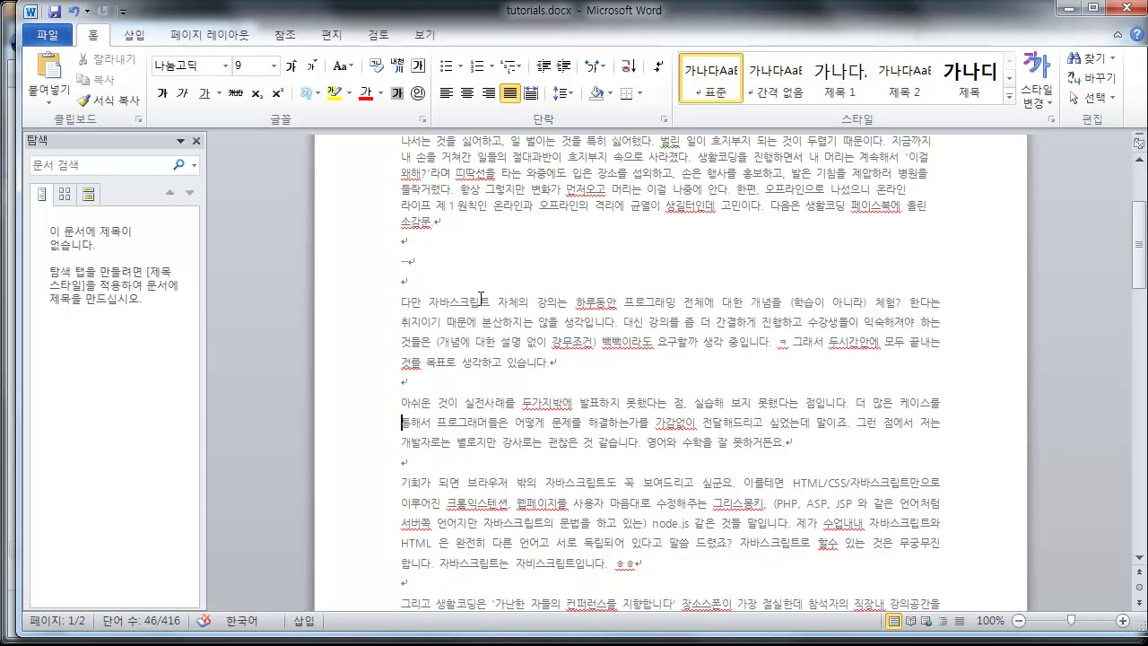
pyautogui.press('Up')
pyautogui.press('Up')
pyautogui.press('Up')
pyautogui.press('Up')
pyautogui.hotkey('shift', 'Down')
pyautogui.hotkey('shift', 'Down')
pyautogui.hotkey('shift', 'Down')
pyautogui.hotkey('shift', 'Down')
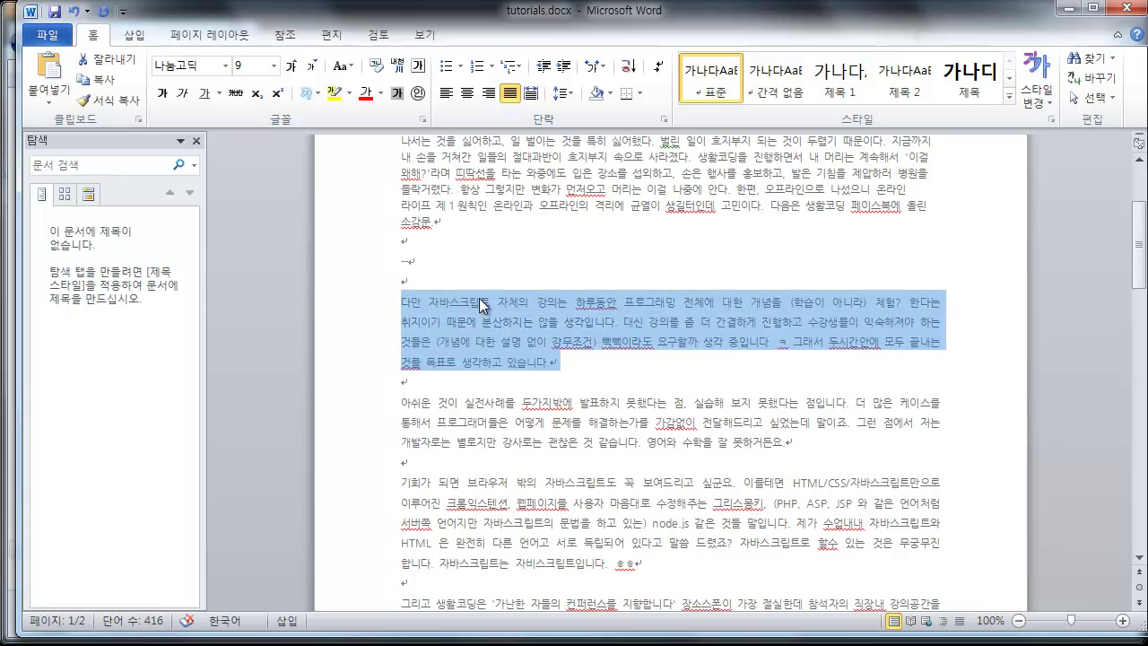
pyautogui.press('Delete')
pyautogui.press('Down')
pyautogui.press('Down')
pyautogui.press('Down')
pyautogui.write('다만 자바스크립트 자체의 강의는 하루동안 프로그래밍 전체에 대한 개념을 (학습이 아니라) 체험? 한다는 취지이기 때문에 분산하지는 않을 생각입니다. 대신 강의를 좀 더 간결하게 진행하고 수강생들이 익숙해져야 하는 것들은 (개념에 대한 설명 없이 강무조건) 빽빽이라도 요구할까 생각 중입니다. ㅋ 그래서 도시간안에 모두 끝내는 것을 목표로 생각하고 있습니다.')
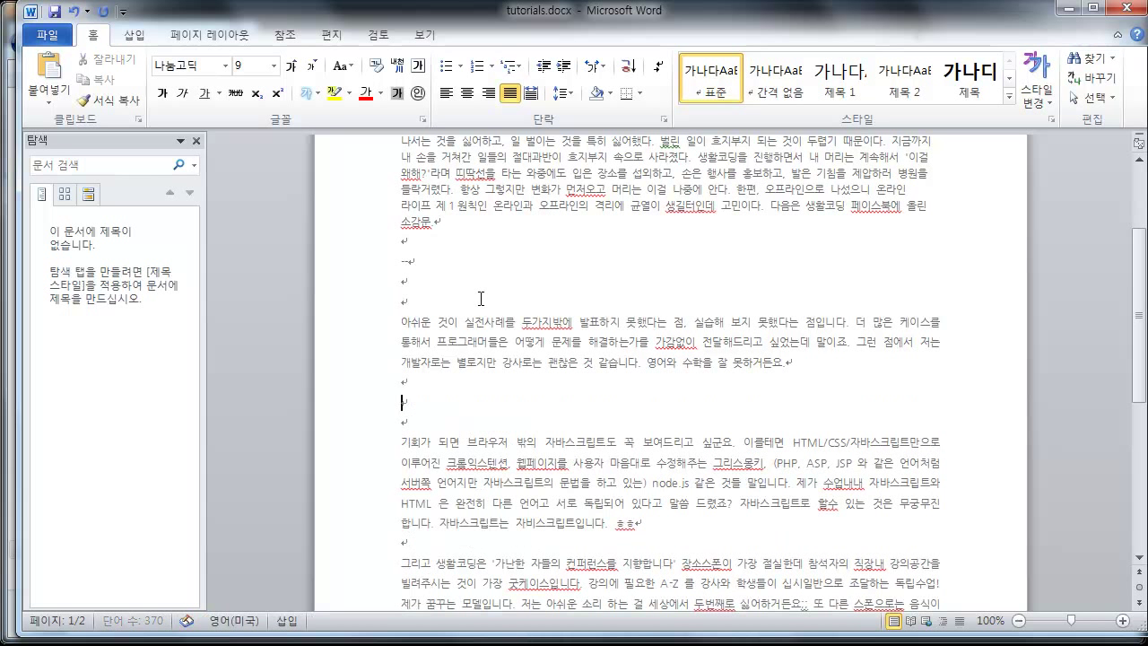
# Delete the "--" separator line above the paragraph beginning "아쉬운 것이 실전사례를"
pyautogui.press('Up')
pyautogui.press('Up')
pyautogui.press('Up')
pyautogui.press('Up')
pyautogui.press('Up')
pyautogui.press('Up')
pyautogui.press('Up')
pyautogui.press('Up')
pyautogui.hotkey('shift', 'Up')
pyautogui.press('Delete')
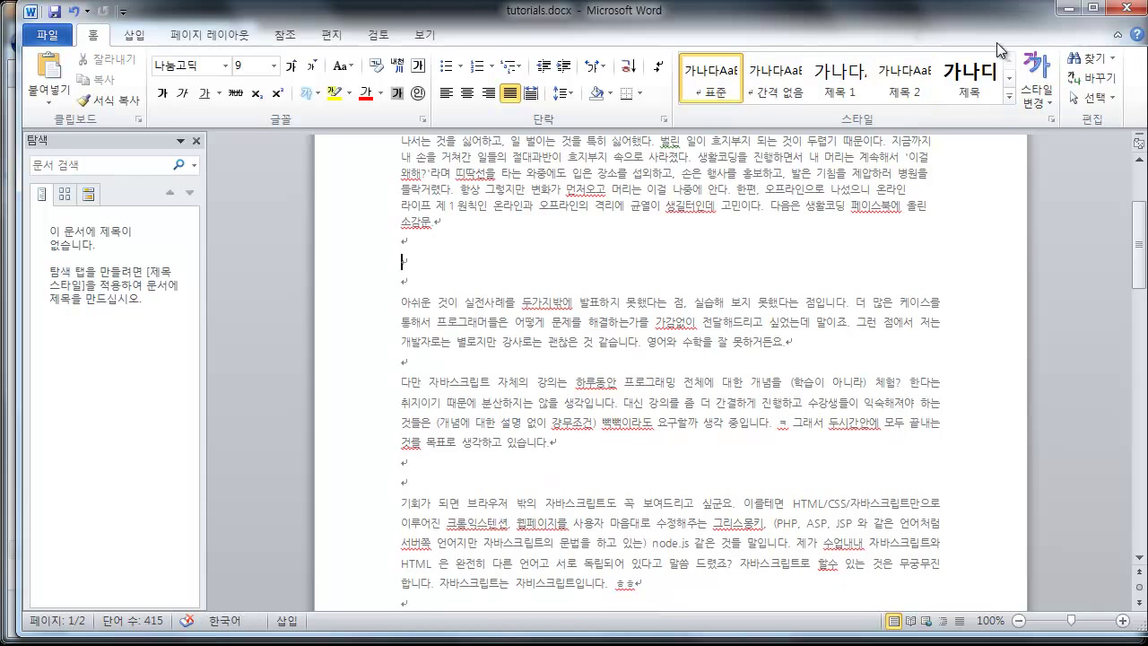
# Save the edited tutorials.docx and close it
pyautogui.click(49, 36)
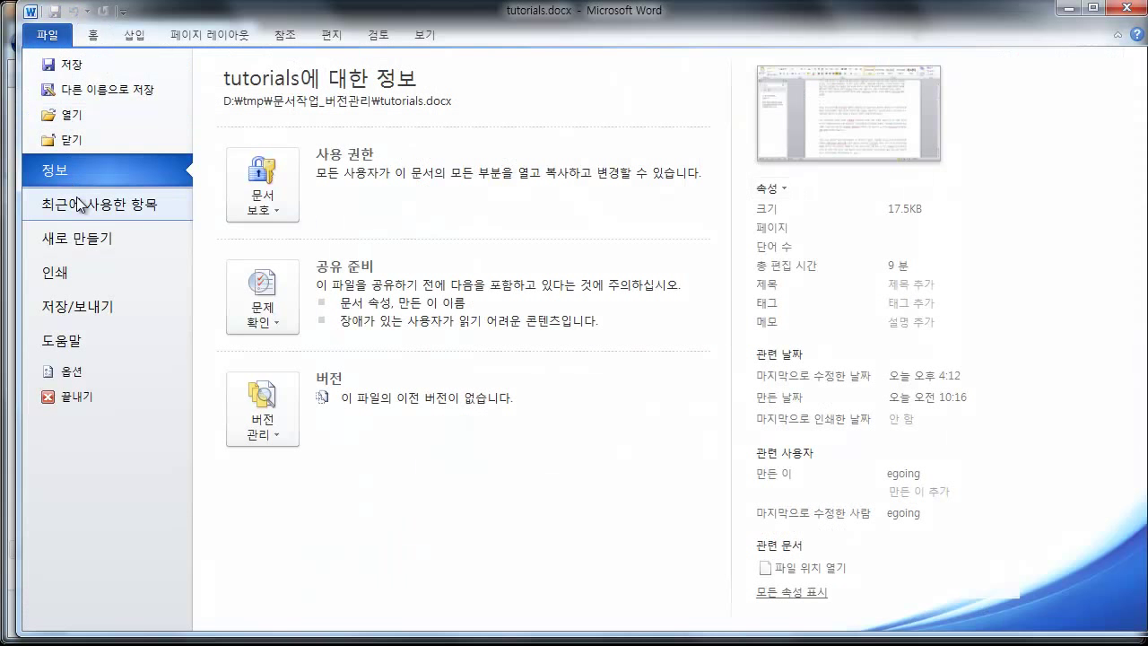
pyautogui.click(103, 309)
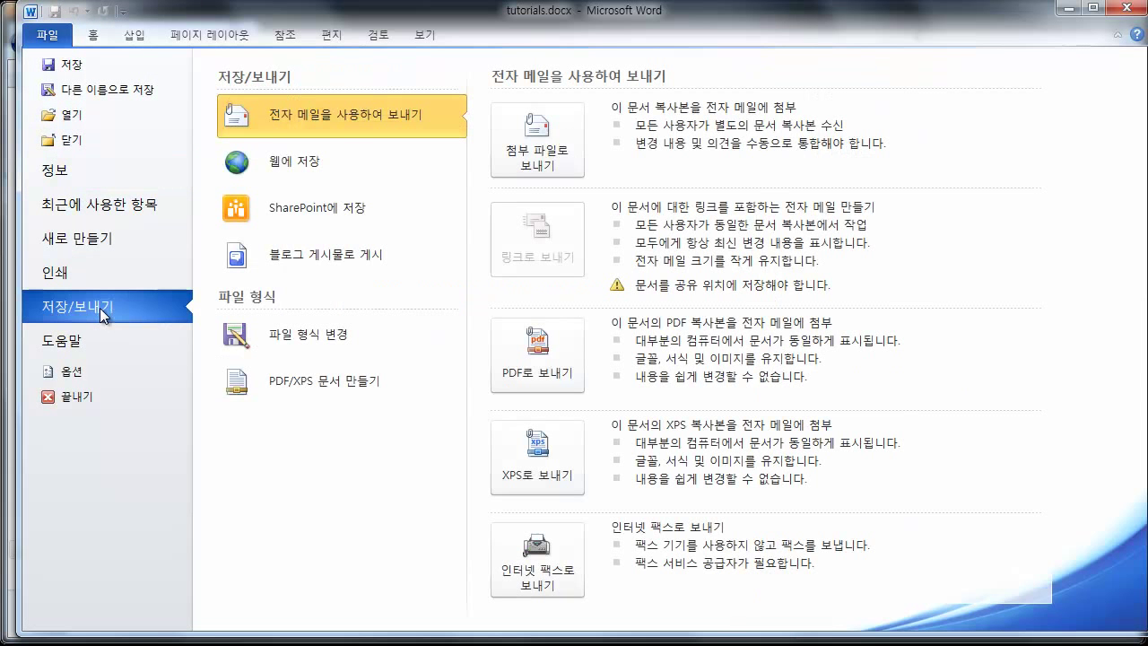
pyautogui.click(1121, 7)
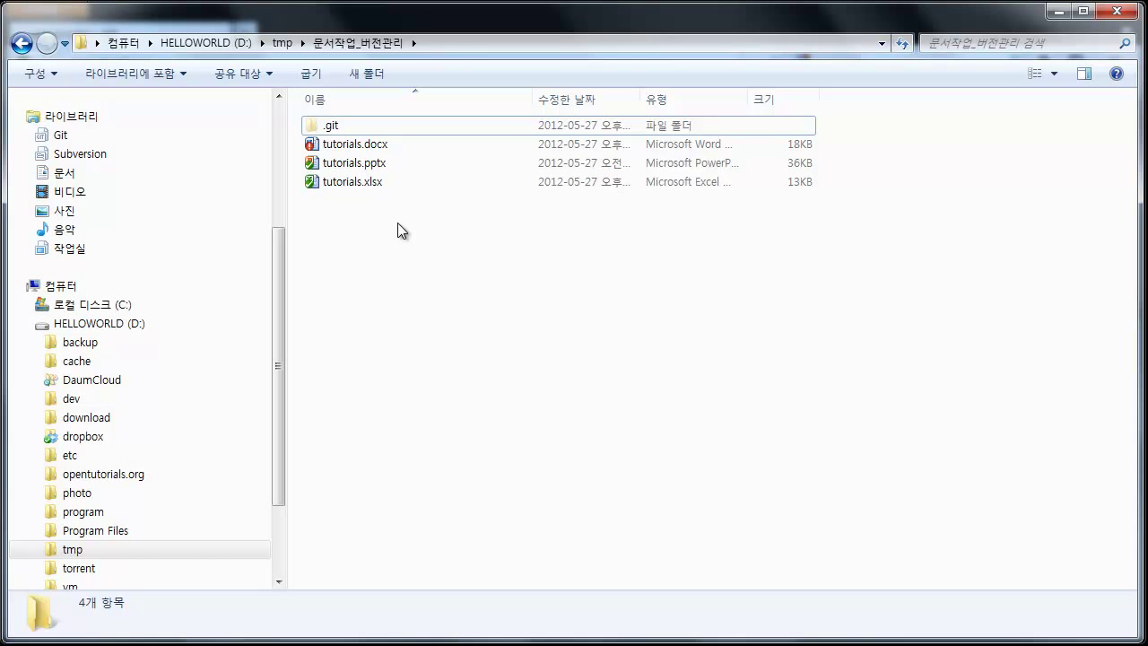
# Start a Git commit to master for the 문서작업_버전관리 folder and check the changed file against the folder contents
pyautogui.rightClick(362, 198)
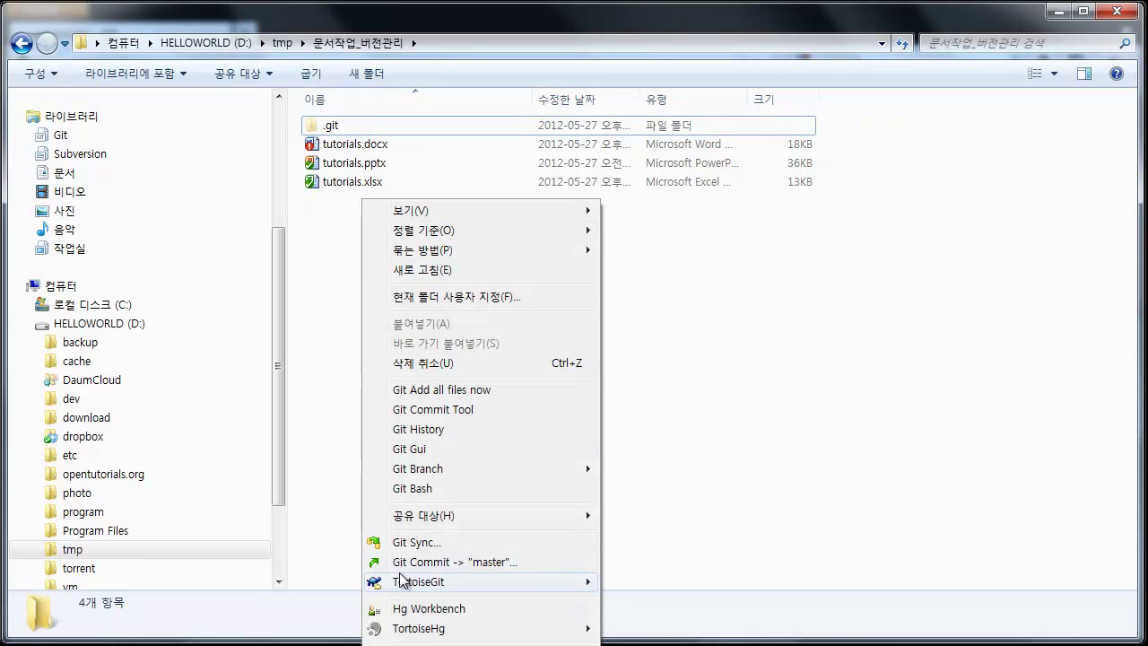
pyautogui.click(414, 563)
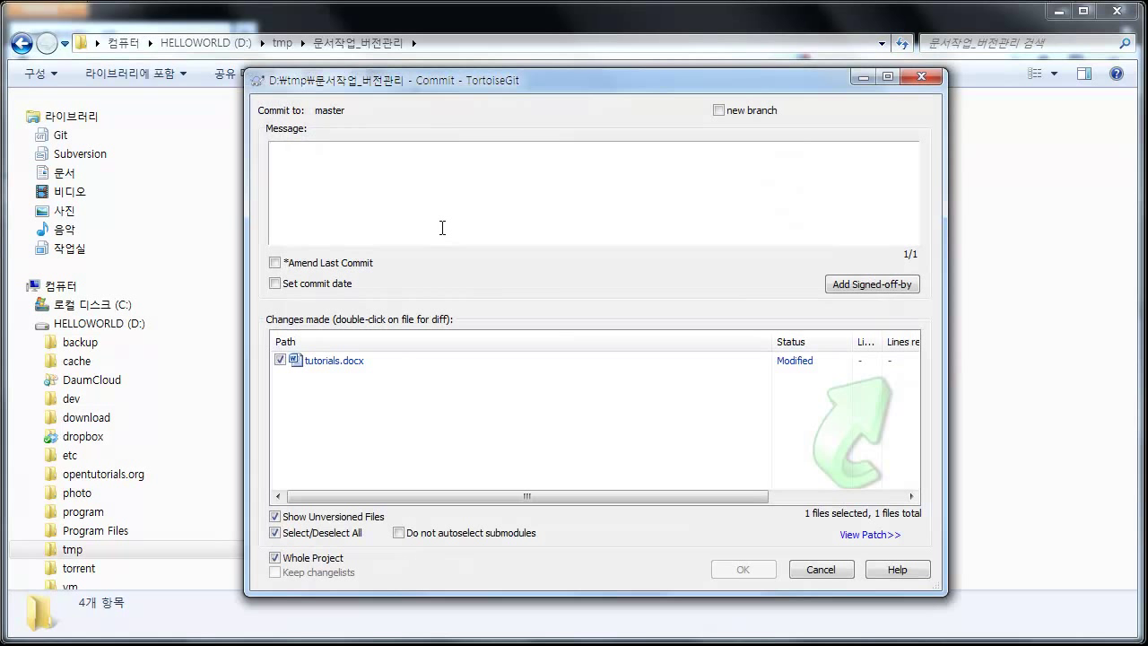
pyautogui.moveTo(475, 79); pyautogui.dragTo(427, 83)
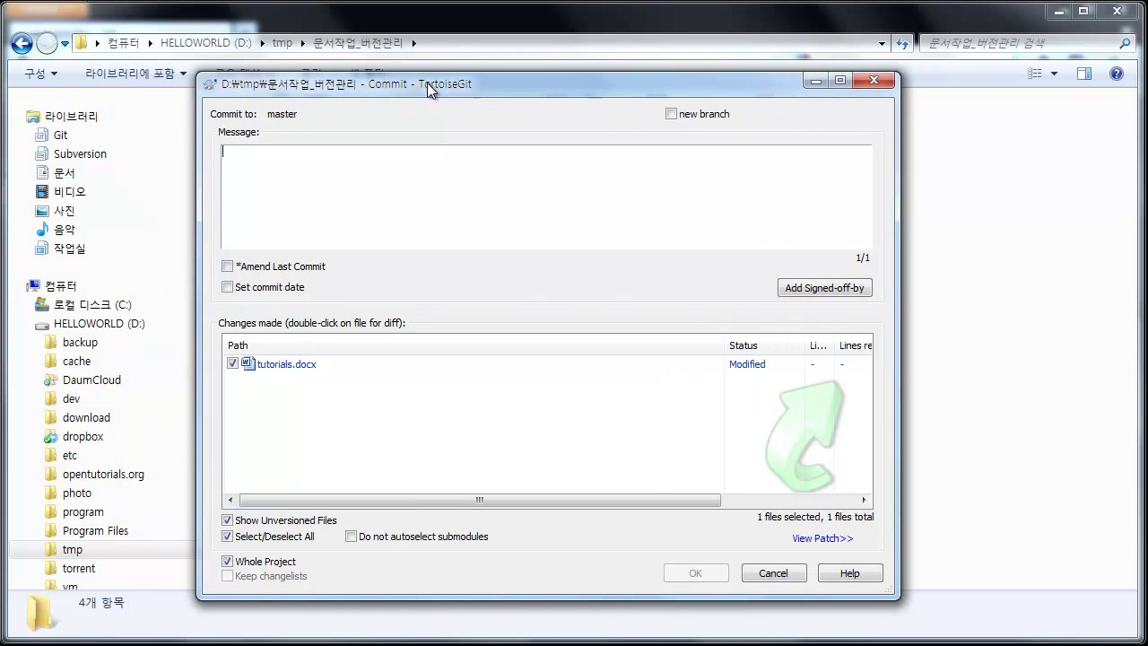
pyautogui.click(274, 366)
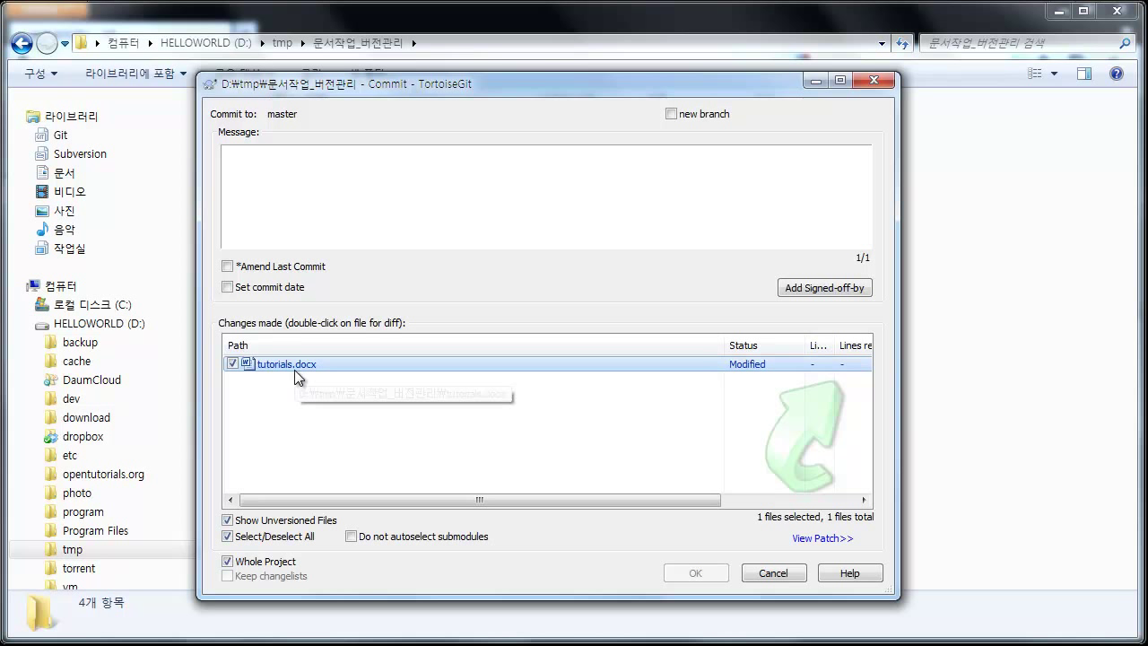
pyautogui.moveTo(495, 87); pyautogui.dragTo(632, 92)
pyautogui.click(584, 191)
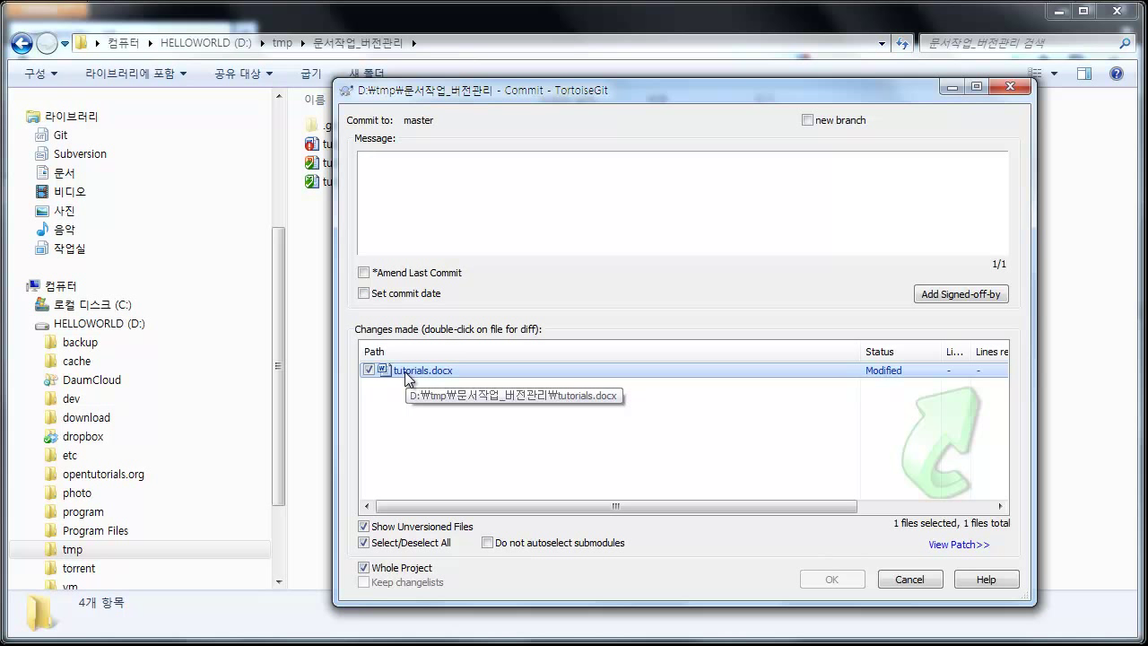
pyautogui.moveTo(692, 91); pyautogui.dragTo(800, 95)
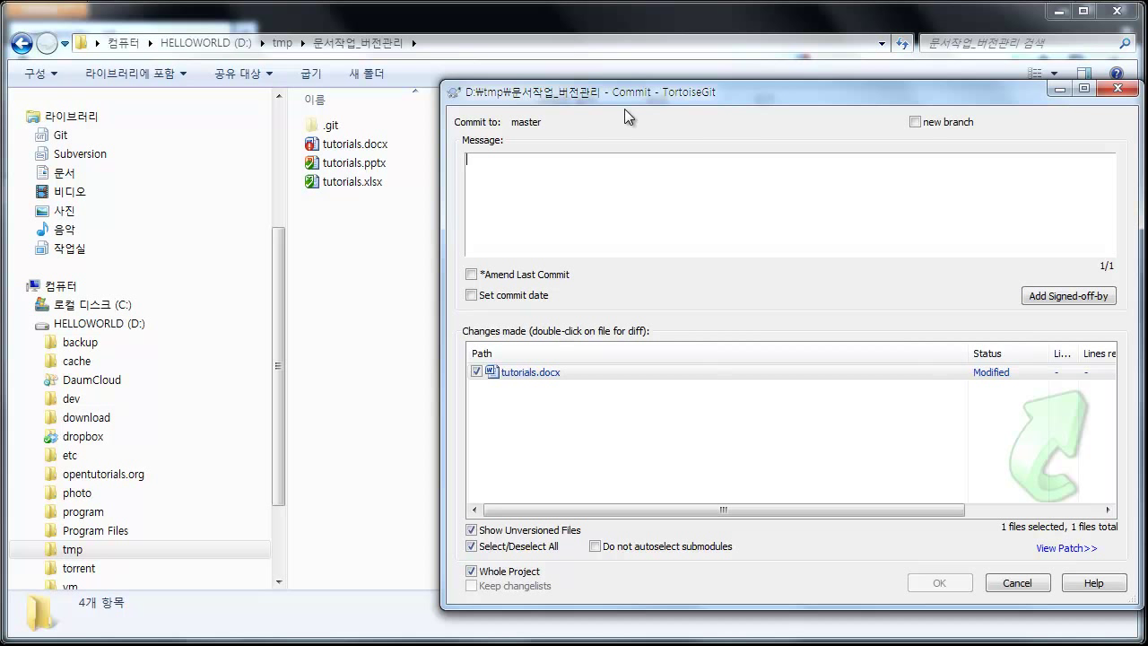
pyautogui.moveTo(625, 109); pyautogui.dragTo(414, 97)
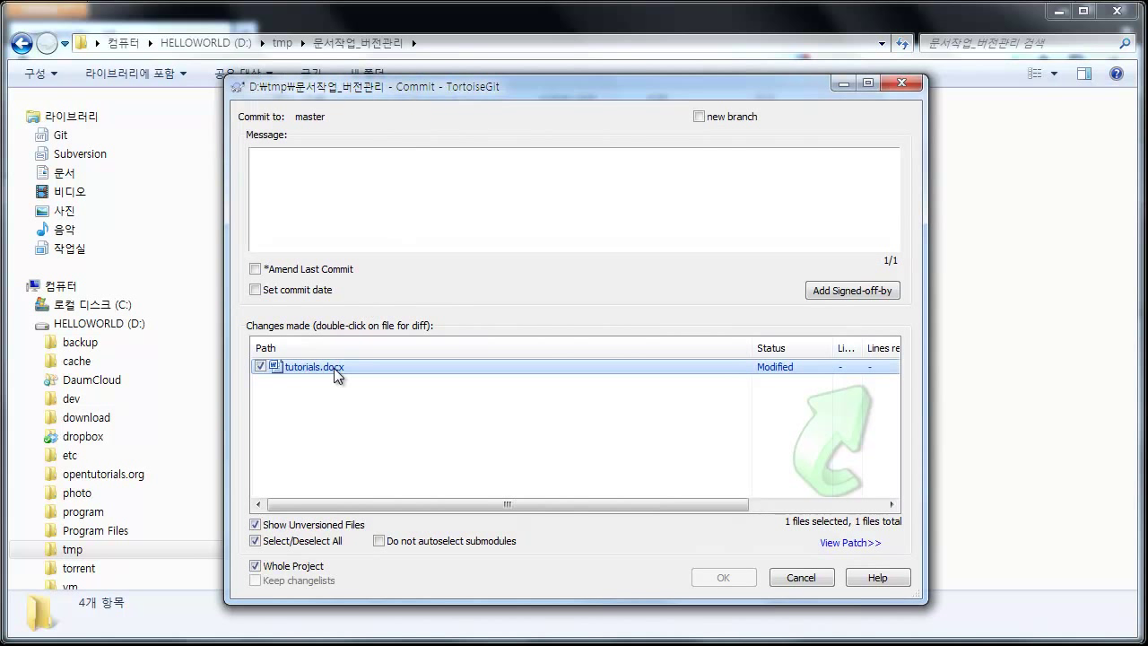
# Enter a commit message reading "단락의 순서 변경", with a second line beginning "일부 내용"
pyautogui.press('Return')
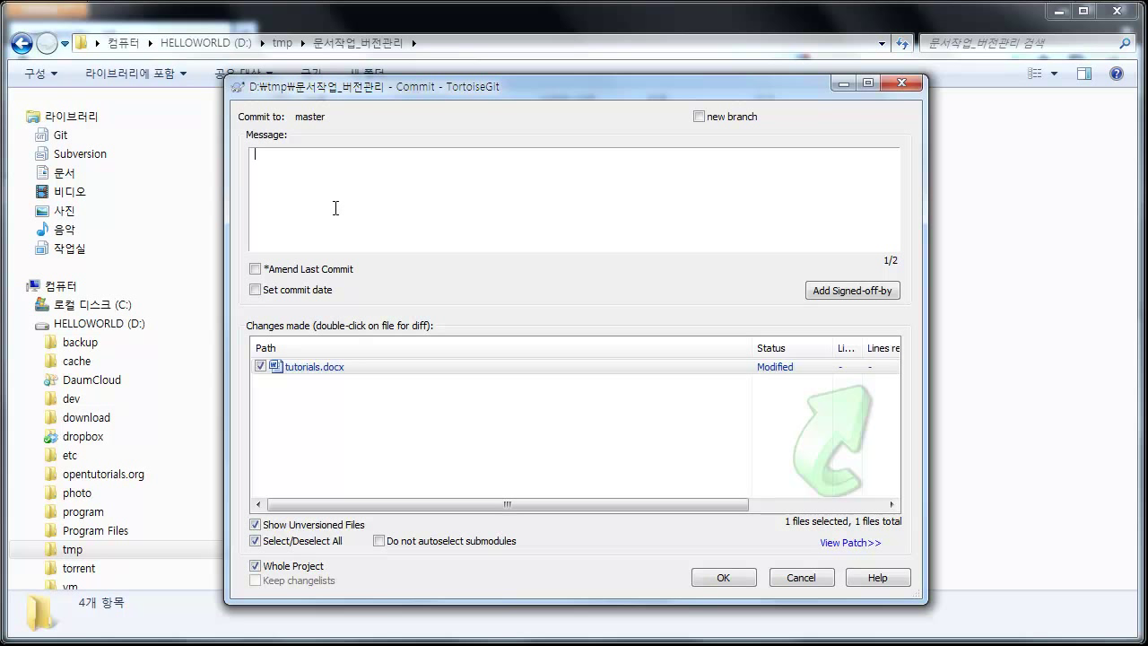
pyautogui.write('AB')
pyautogui.press('BackSpace')
pyautogui.press('BackSpace')
pyautogui.write('단락의 순서 변경')
pyautogui.press('Return')
pyautogui.write('문서')
pyautogui.press('BackSpace')
pyautogui.press('BackSpace')
pyautogui.write('ㄷ일부 내용 수')
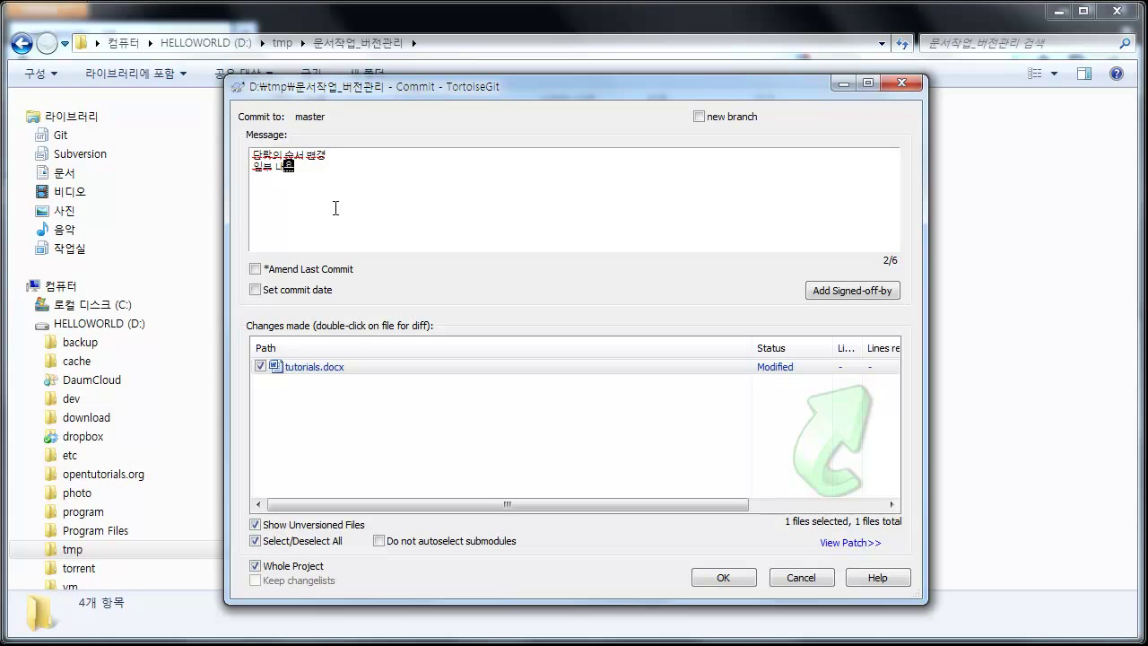
pyautogui.write('제')
# Open the comparison of tutorials.docx with its last committed version, maximize it and examine the marked changes
pyautogui.doubleClick(316, 367)
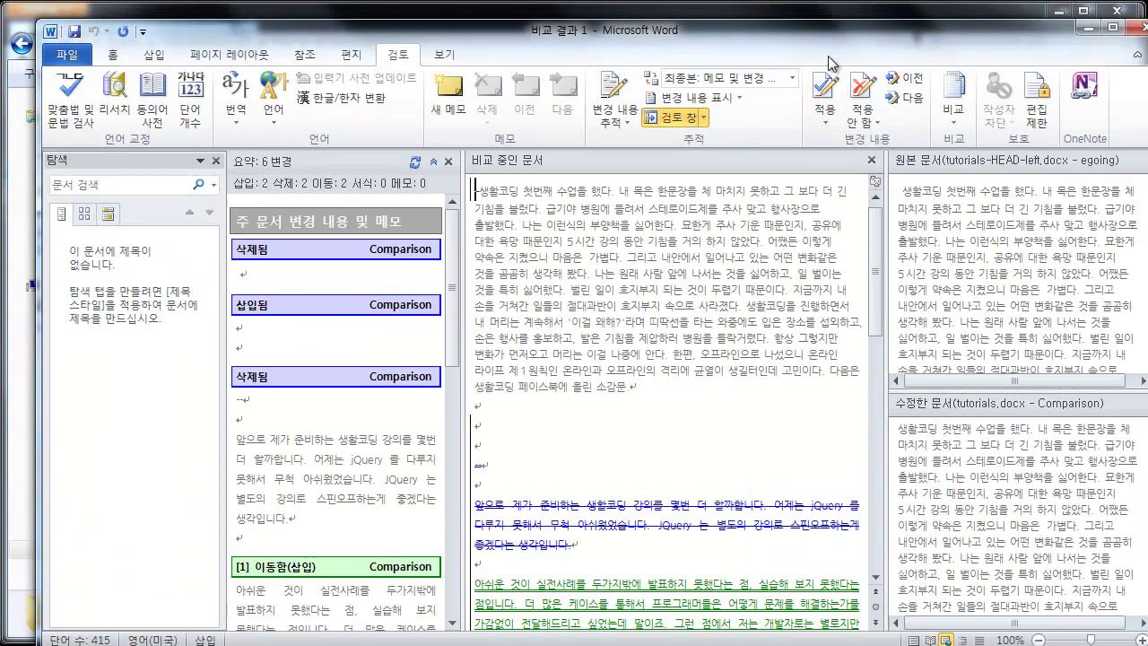
pyautogui.doubleClick(799, 35)
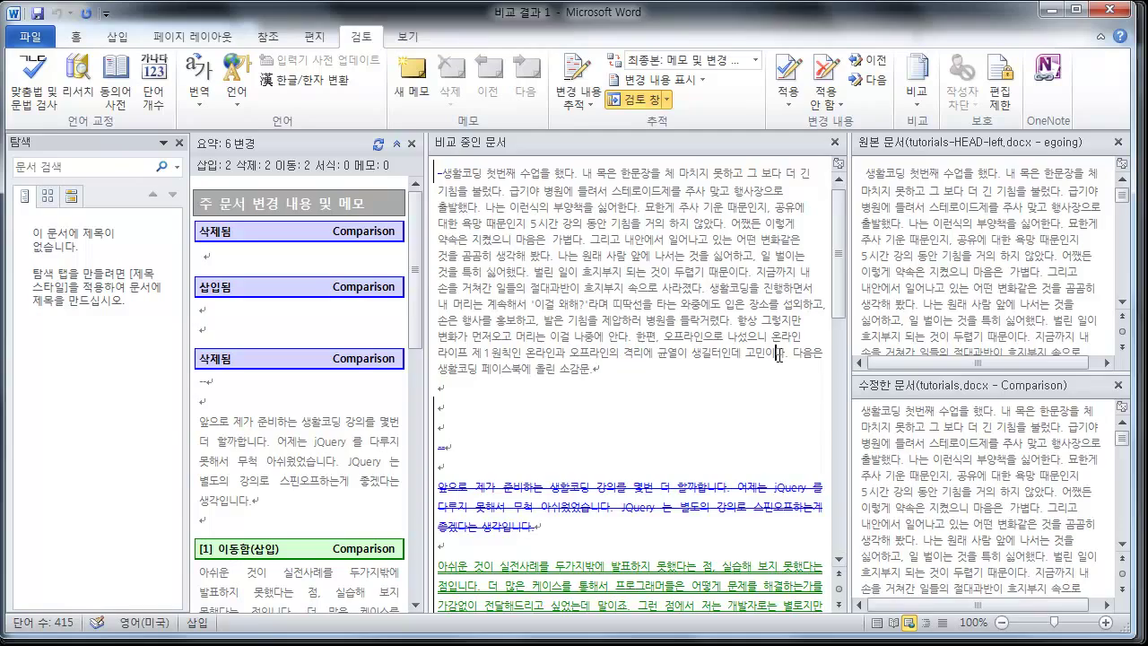
pyautogui.scroll(-3, 779, 356)
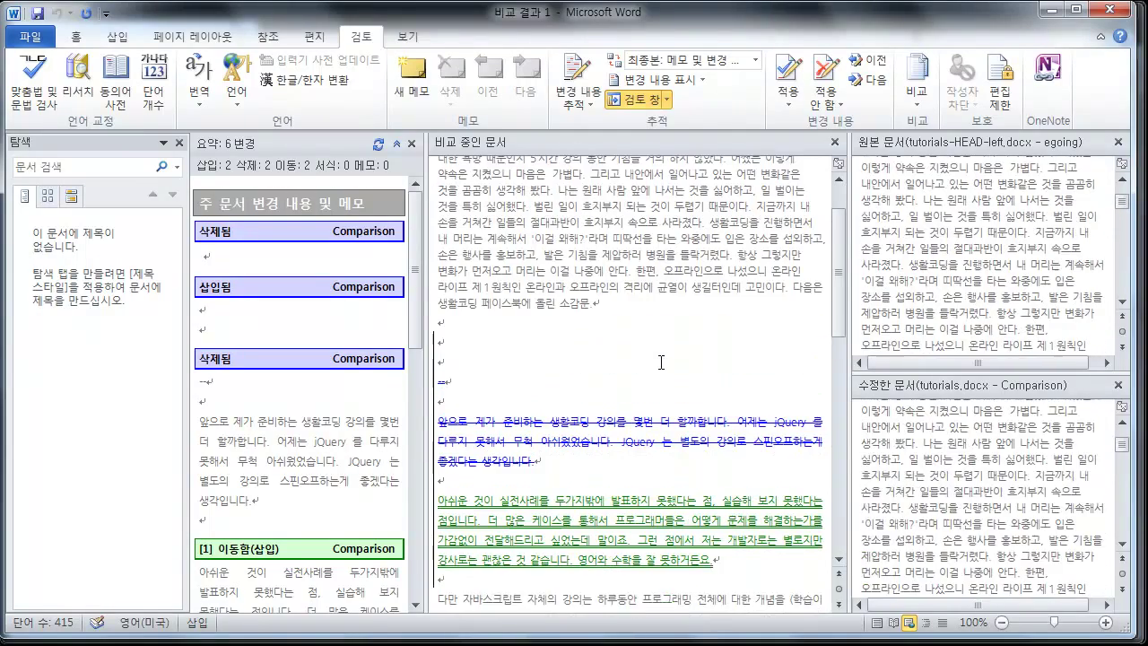
# Close the navigation pane and narrow the list of revisions so the compared document has more room
pyautogui.scroll(-1, 661, 361)
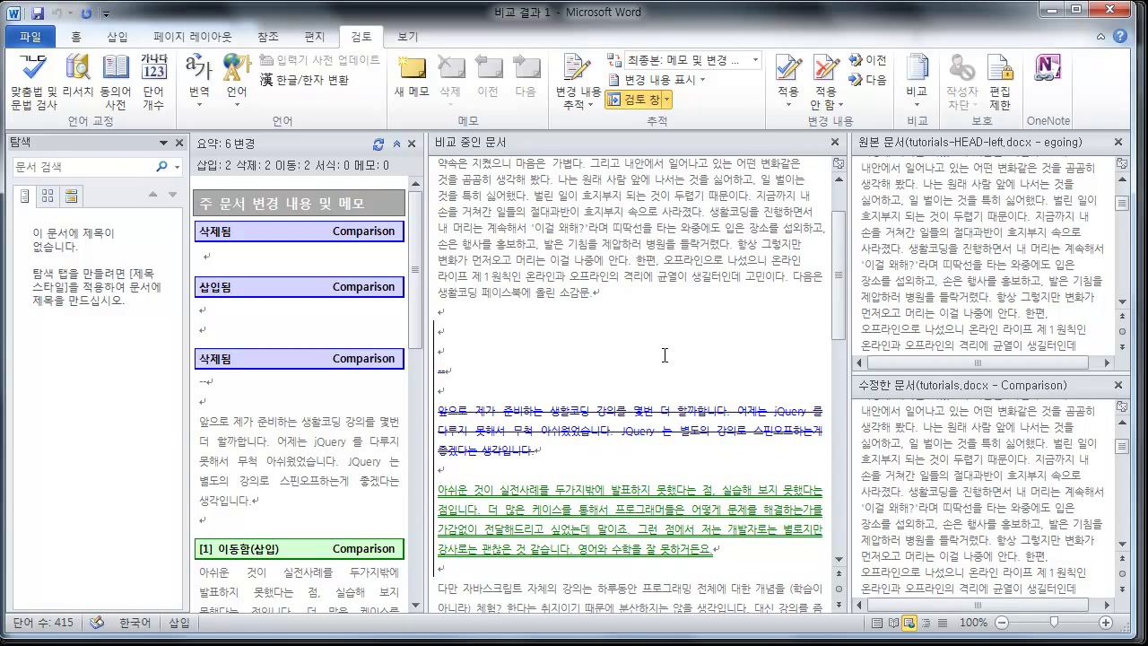
pyautogui.scroll(-3, 603, 348)
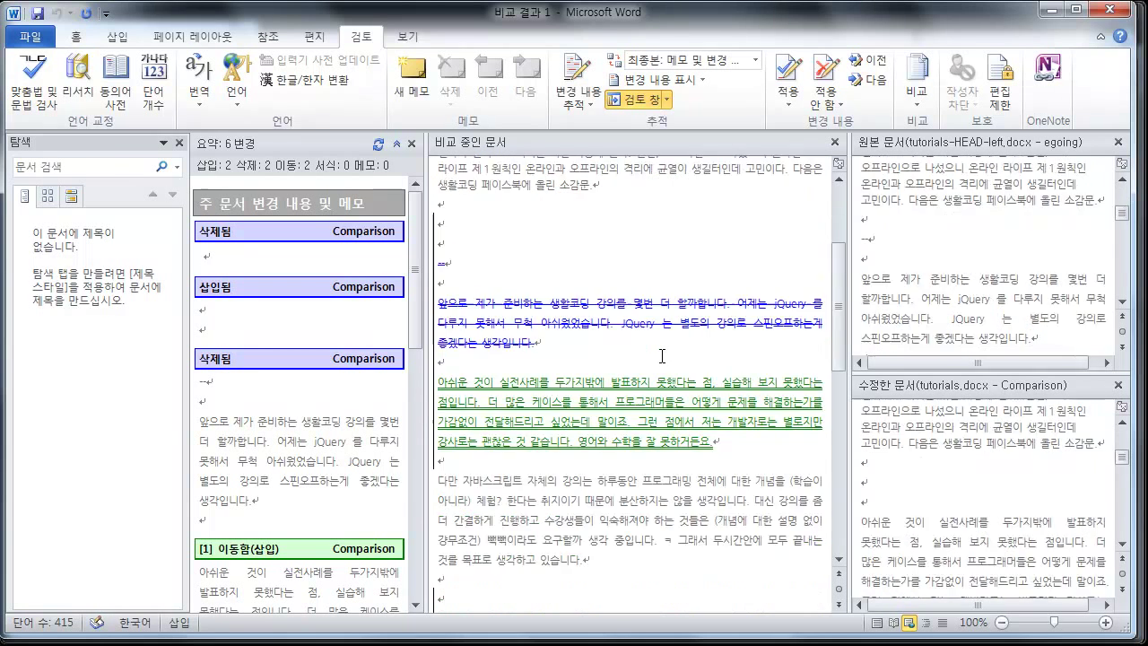
pyautogui.scroll(2, 556, 206)
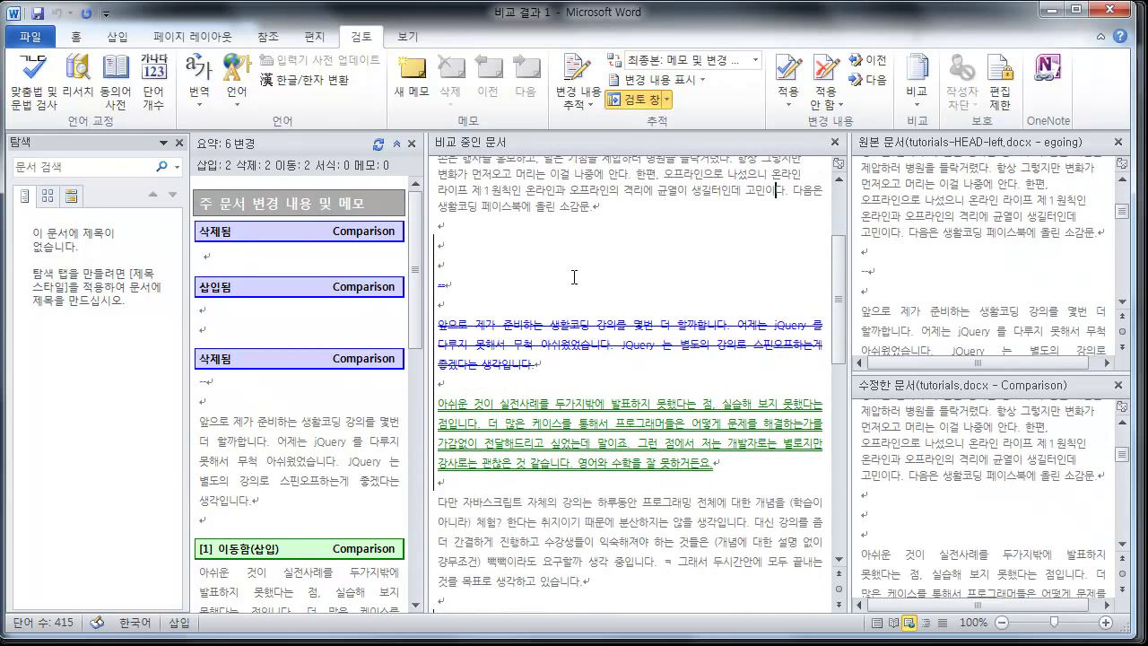
pyautogui.moveTo(420, 237); pyautogui.dragTo(288, 238)
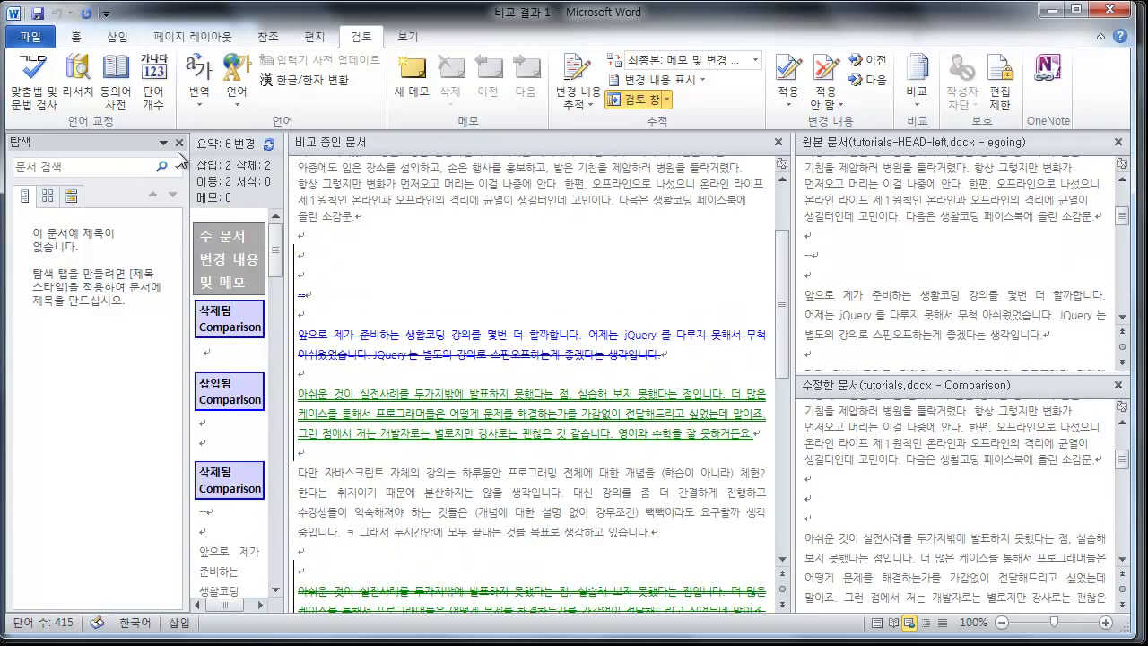
pyautogui.click(180, 148)
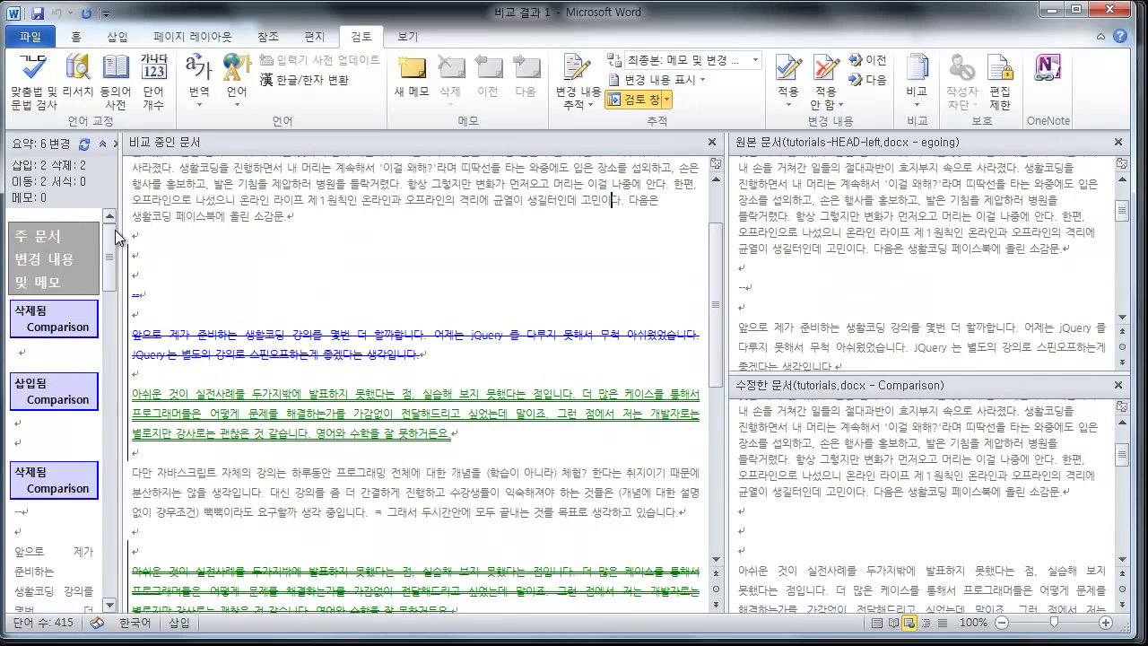
pyautogui.moveTo(123, 230); pyautogui.dragTo(177, 229)
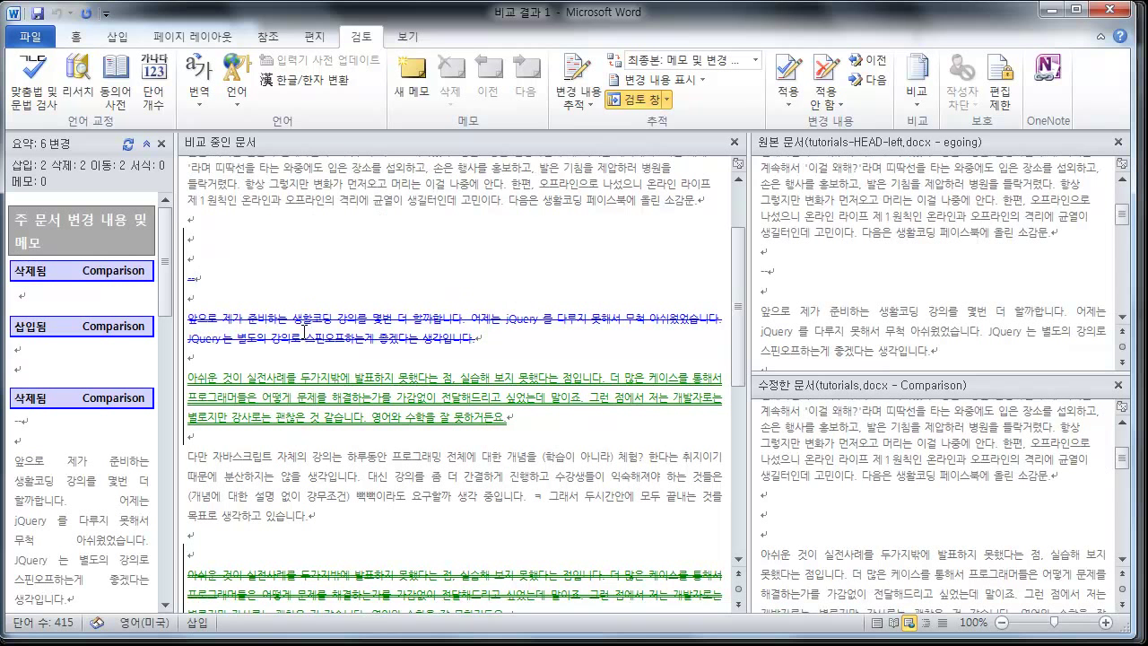
# Examine the deleted paragraph beginning "앞으로 제가 준비하는" and its revision details in the compared document
pyautogui.moveTo(190, 316); pyautogui.dragTo(513, 345)
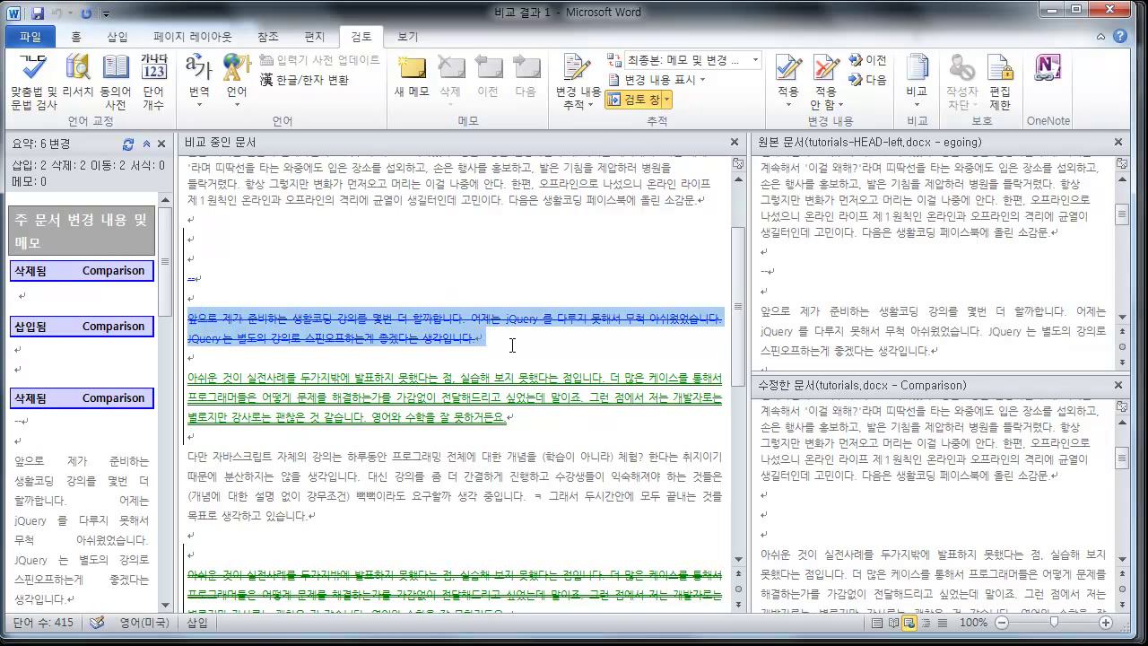
pyautogui.click(476, 338)
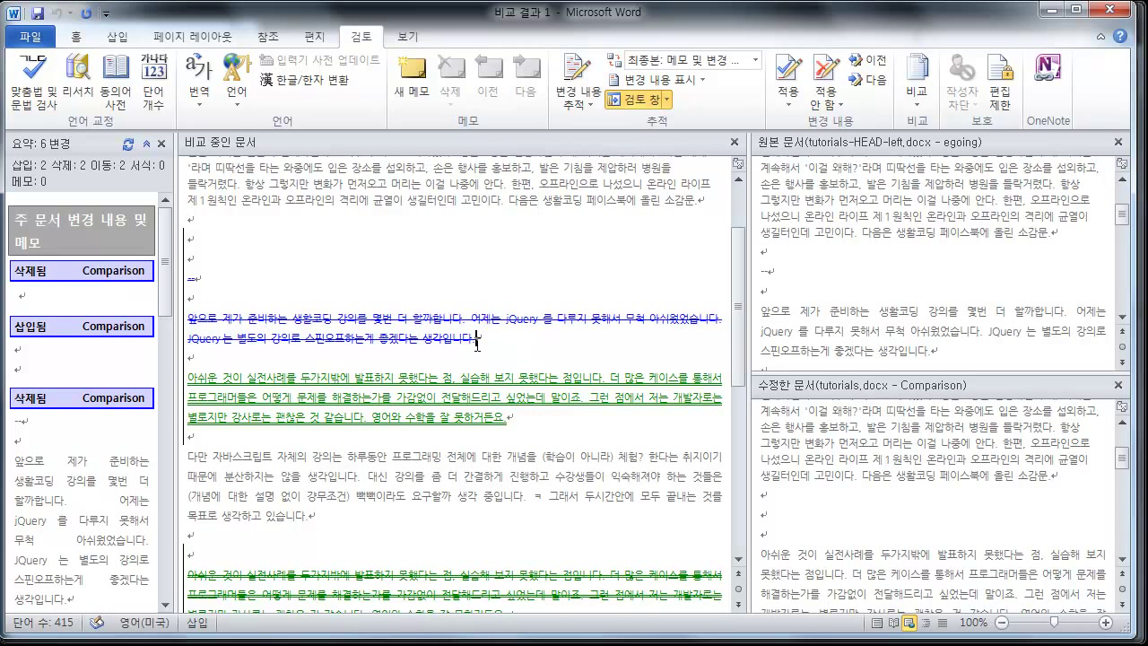
pyautogui.moveTo(476, 341)
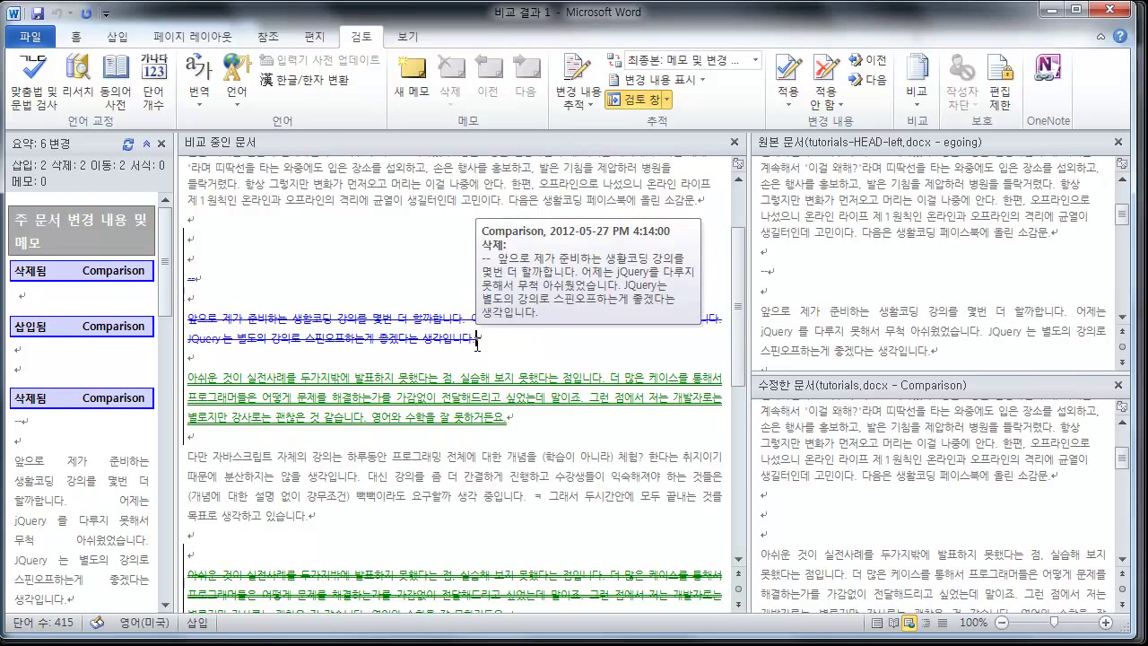
pyautogui.scroll(-2, 477, 341)
pyautogui.scroll(2, 369, 382)
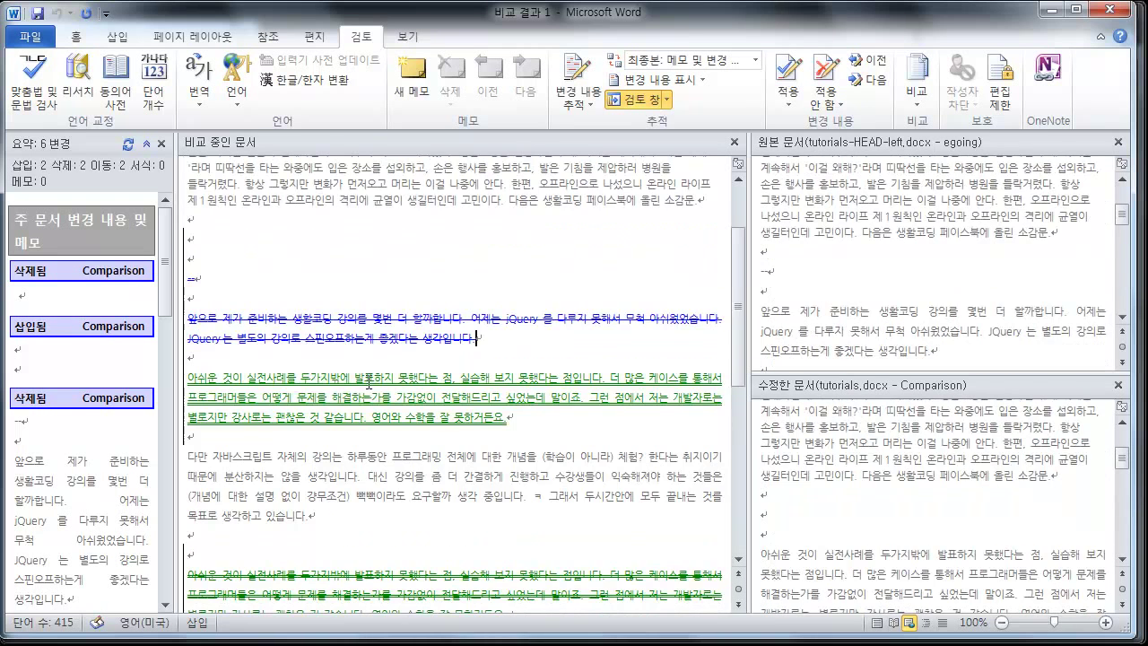
# Examine the moved paragraph beginning "아쉬운 것이 실전사례를" at both its old and new positions in the compared document
pyautogui.scroll(-1, 431, 500)
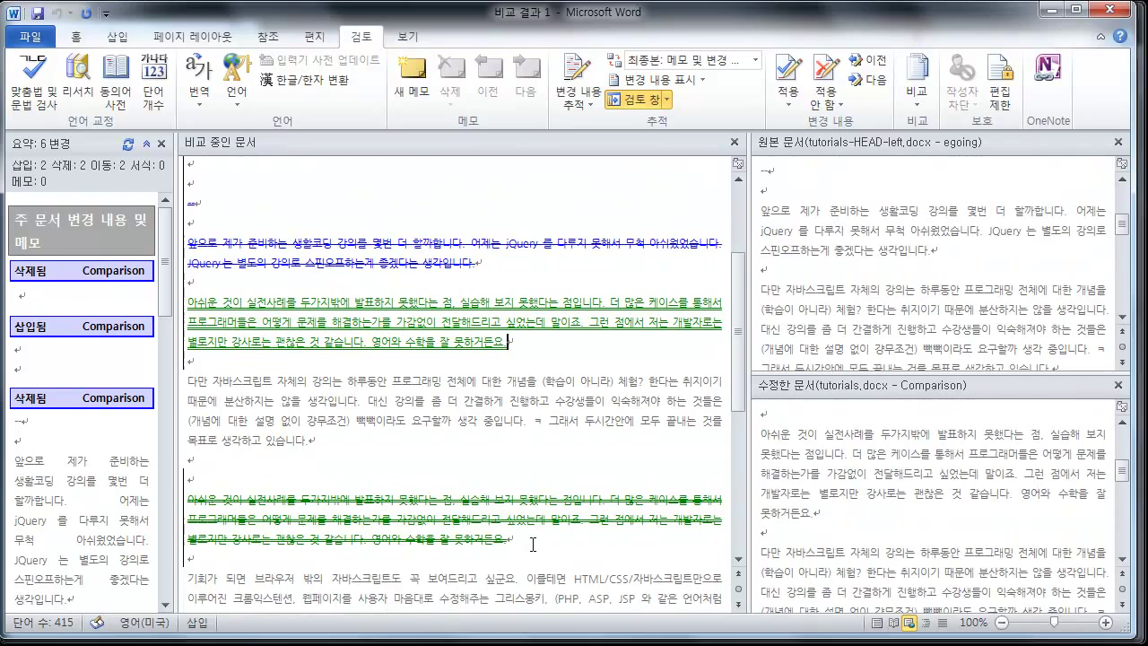
pyautogui.scroll(-1, 533, 544)
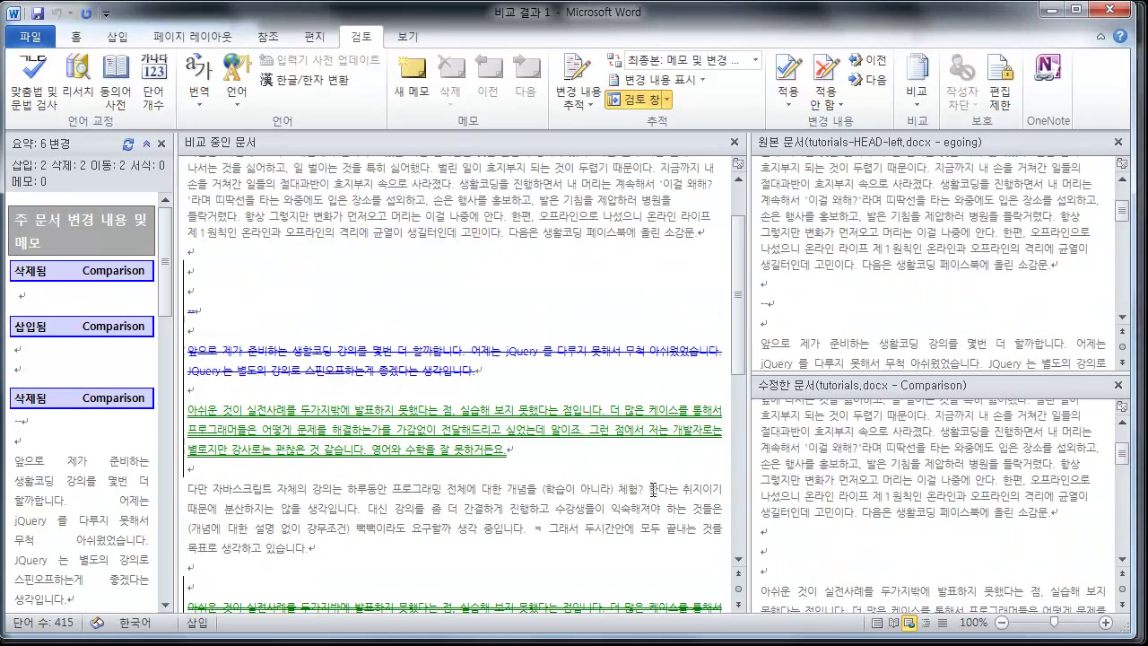
pyautogui.scroll(-1, 550, 463)
pyautogui.tripleClick(508, 464)
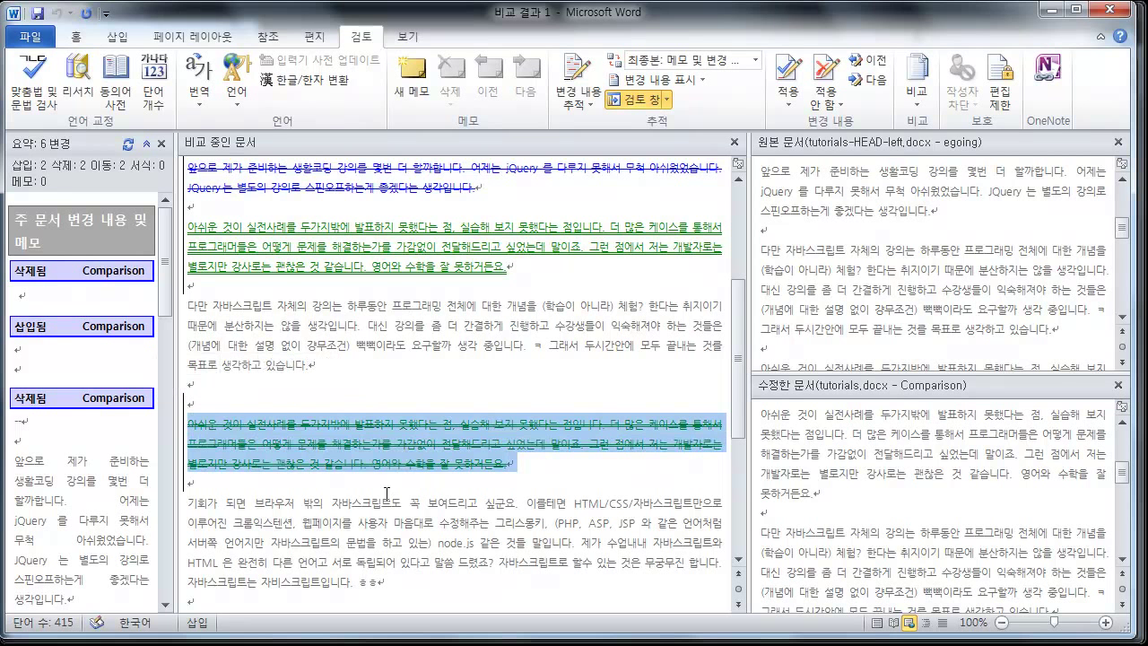
pyautogui.scroll(2, 360, 501)
pyautogui.moveTo(500, 353); pyautogui.dragTo(188, 311)
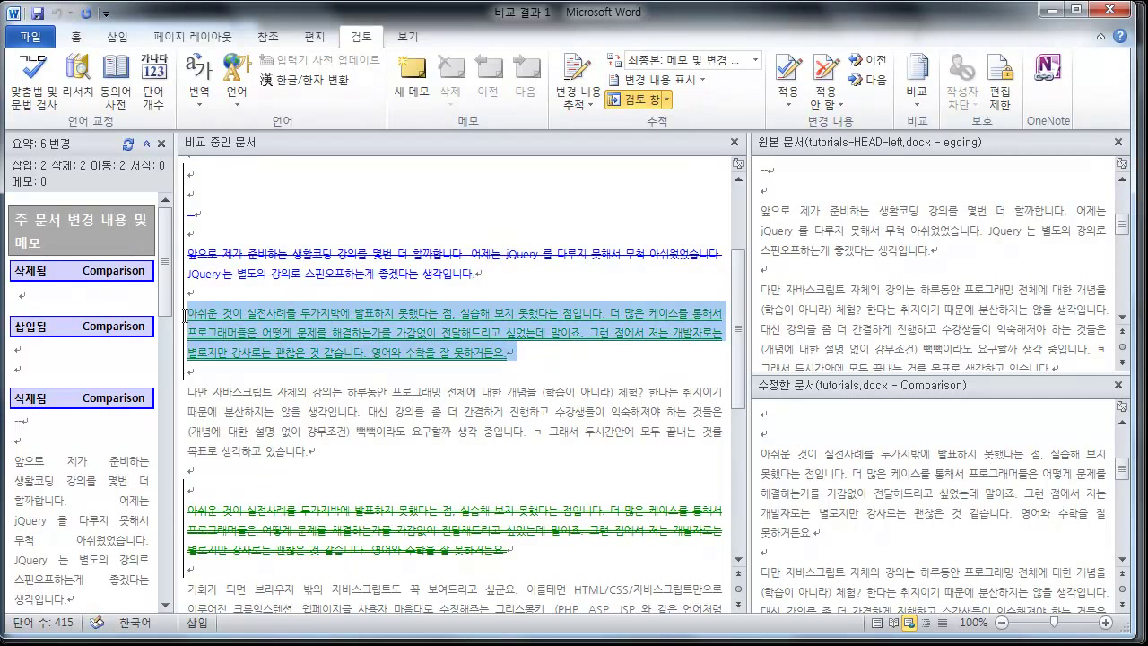
pyautogui.click(431, 366)
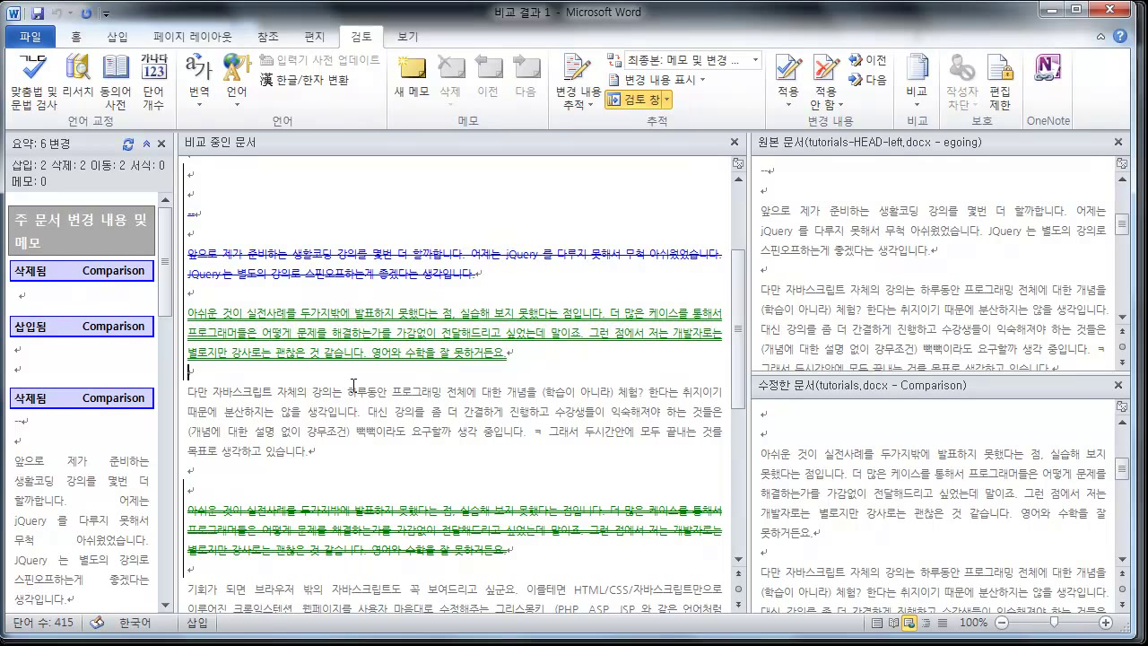
# Review the original document against the revised one, and look through the marked changes in the compared document
pyautogui.click(830, 226)
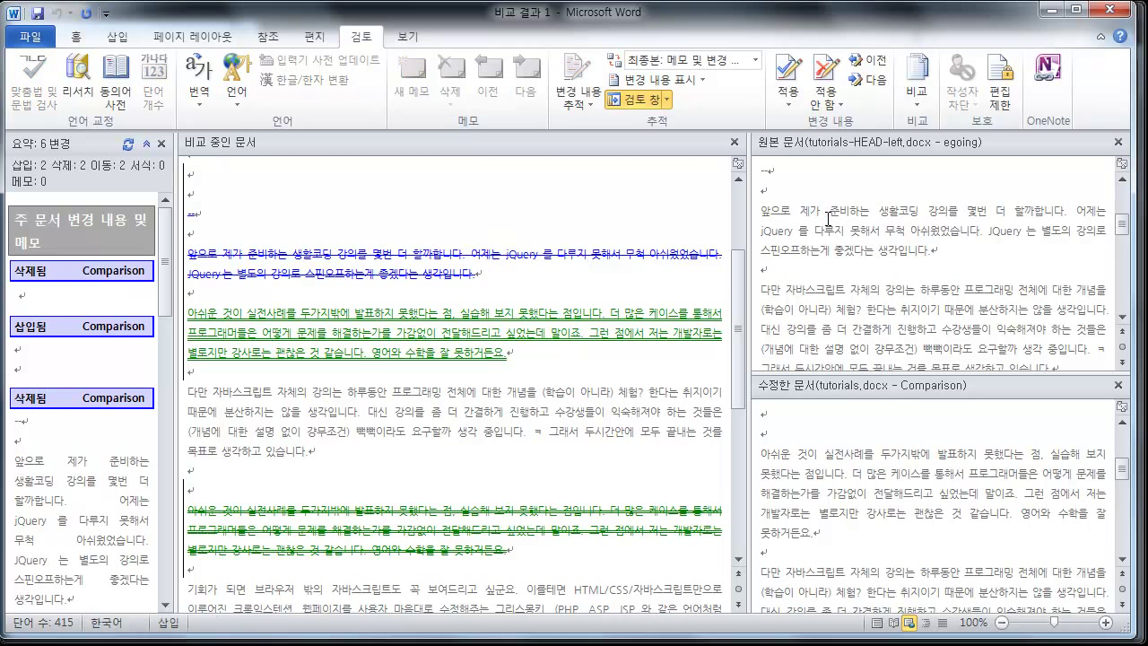
pyautogui.scroll(-3, 904, 235)
pyautogui.scroll(5, 867, 298)
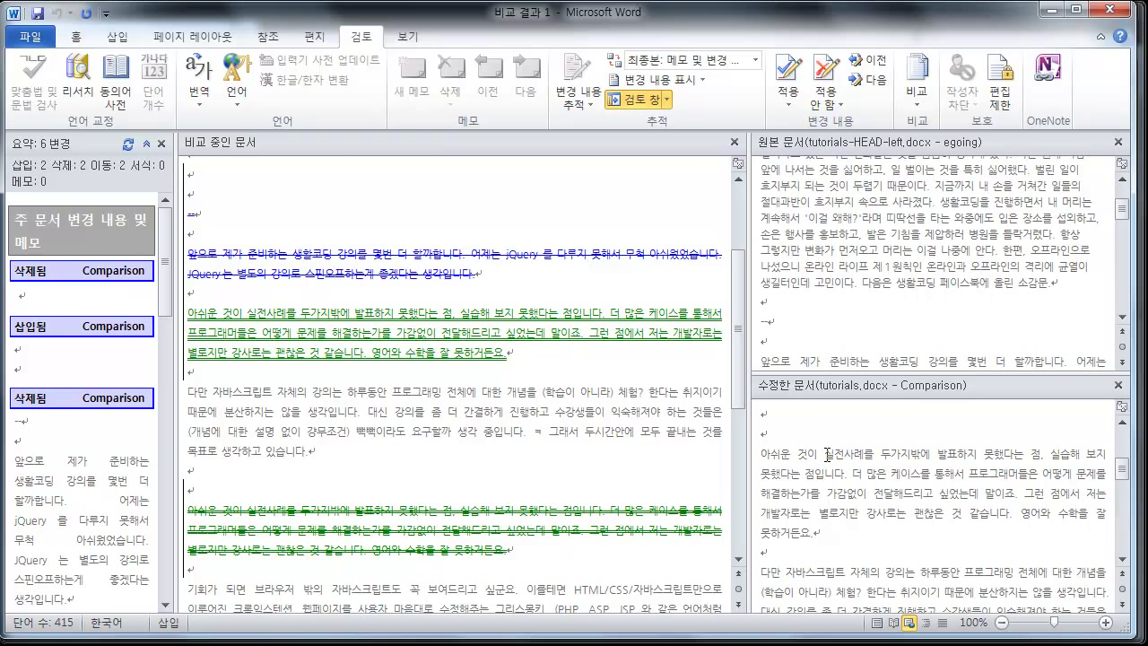
pyautogui.click(391, 321)
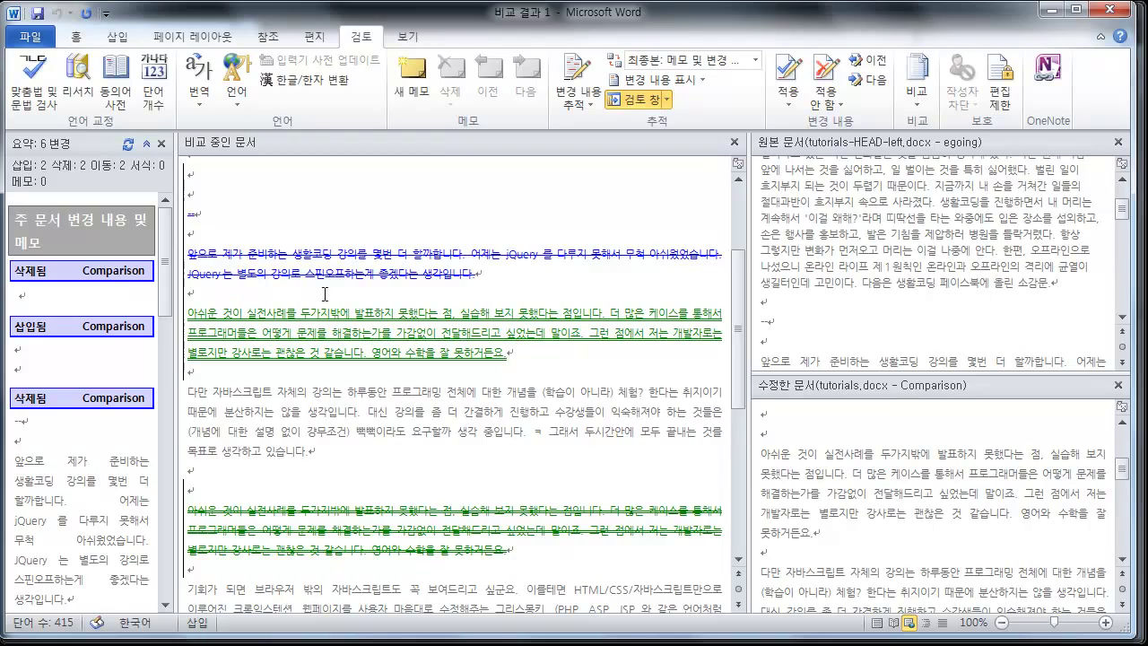
pyautogui.scroll(3, 358, 323)
pyautogui.scroll(-5, 421, 376)
pyautogui.scroll(7, 462, 410)
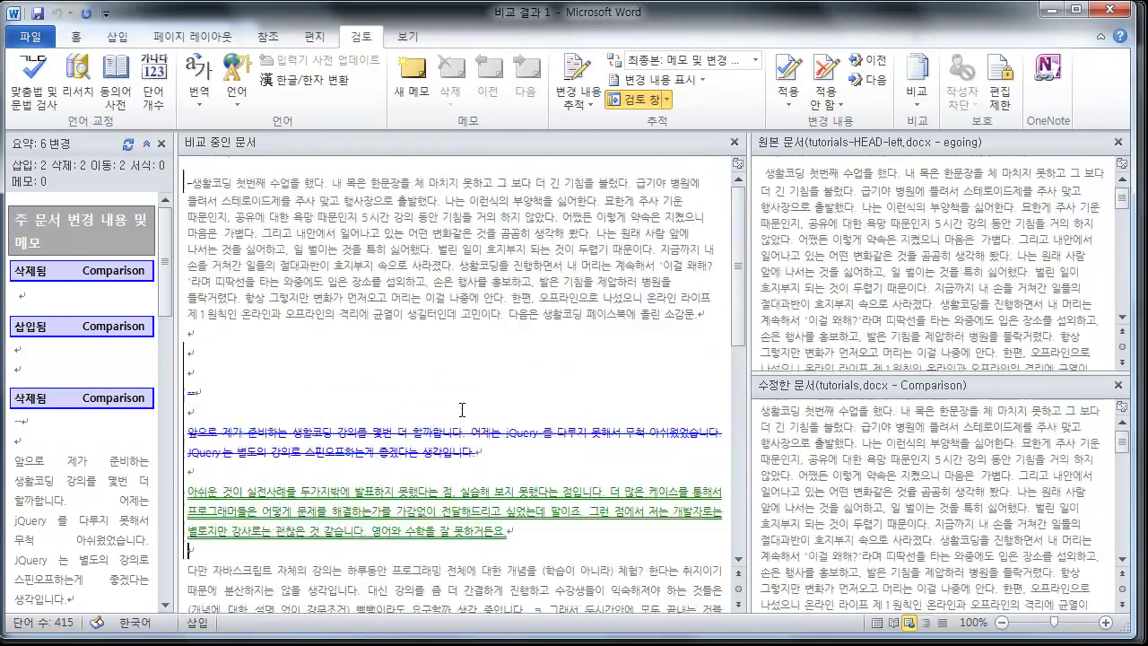
pyautogui.scroll(-5, 551, 468)
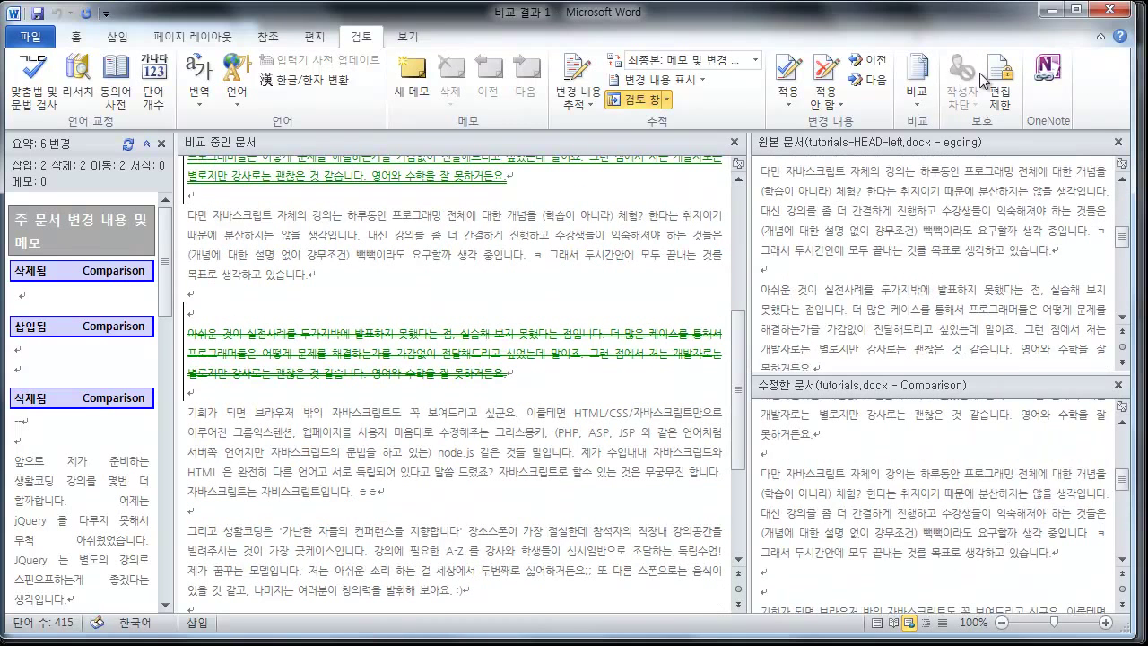
# Close the document comparison and commit the modified tutorials.docx to master with the entered message
pyautogui.click(1111, 12)
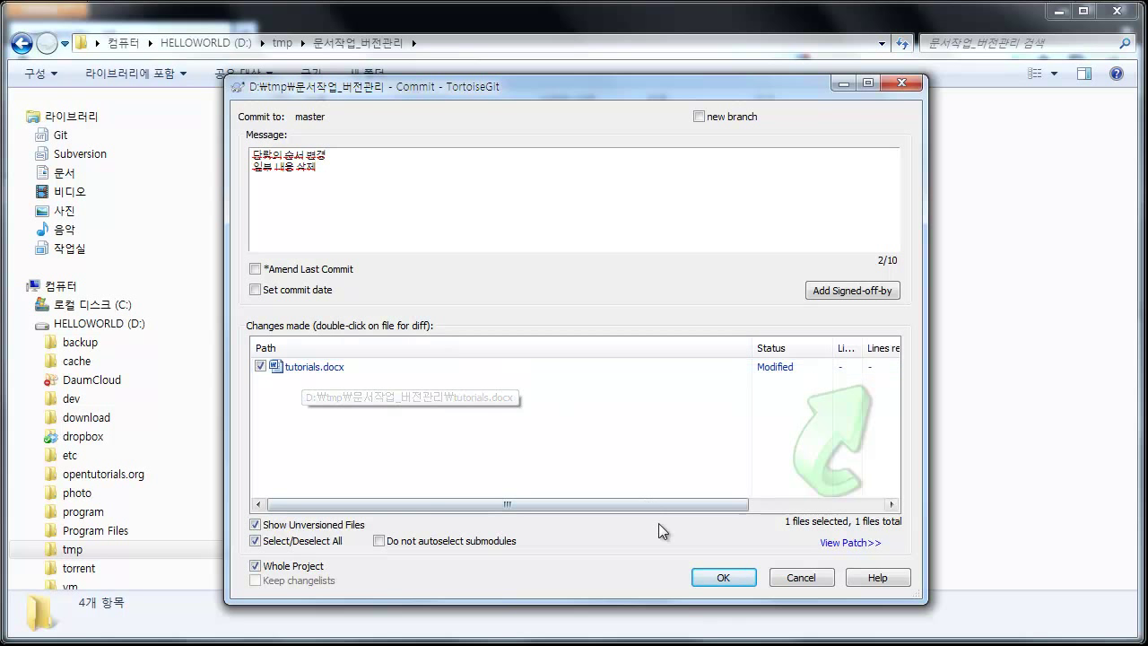
pyautogui.click(705, 575)
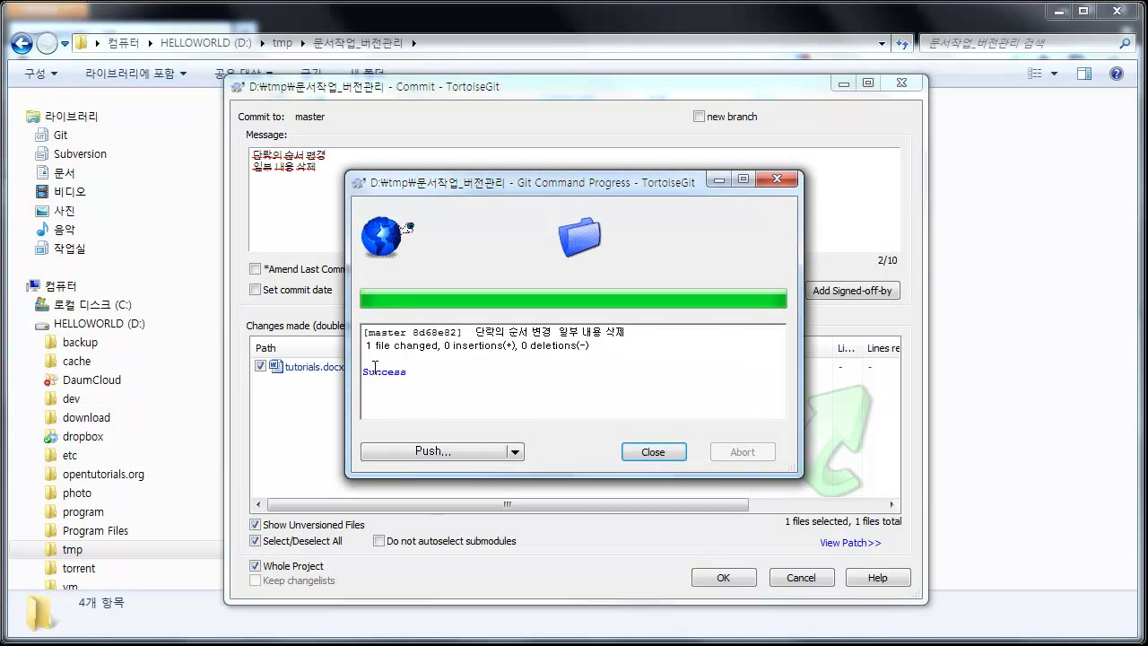
pyautogui.click(665, 448)
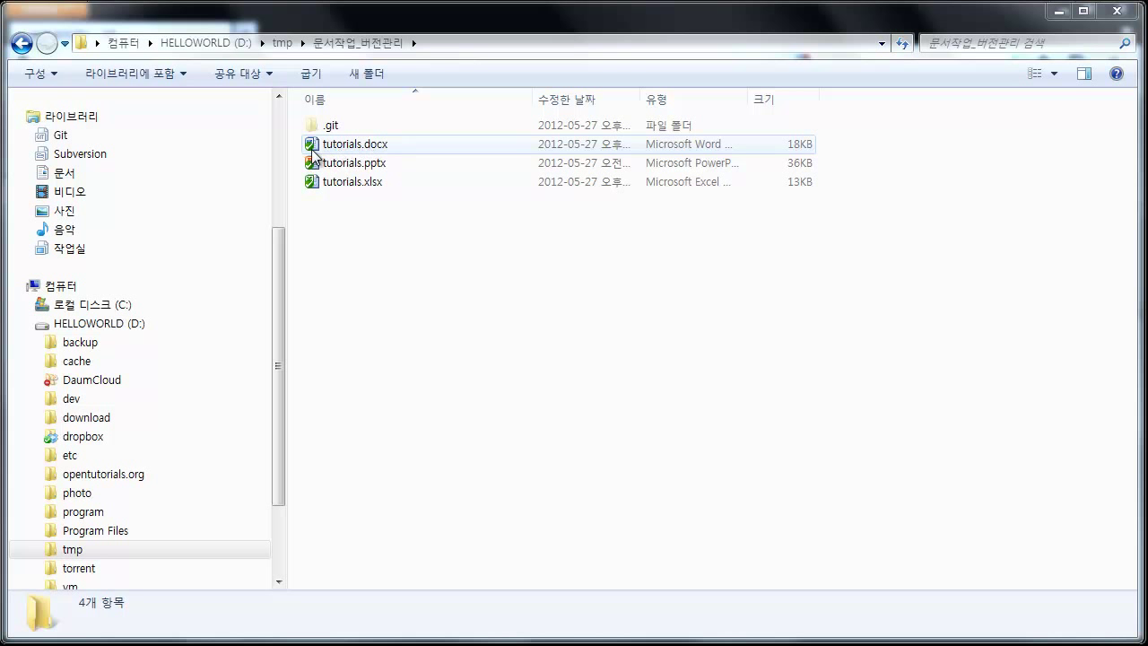
# Display the folder's files as large icons and check the Git status mark on tutorials.docx
pyautogui.keyDown('ctrl'); pyautogui.scroll(3, 386, 295); pyautogui.keyUp('ctrl')
pyautogui.keyDown('ctrl'); pyautogui.scroll(1, 387, 295); pyautogui.keyUp('ctrl')
pyautogui.click(453, 152)
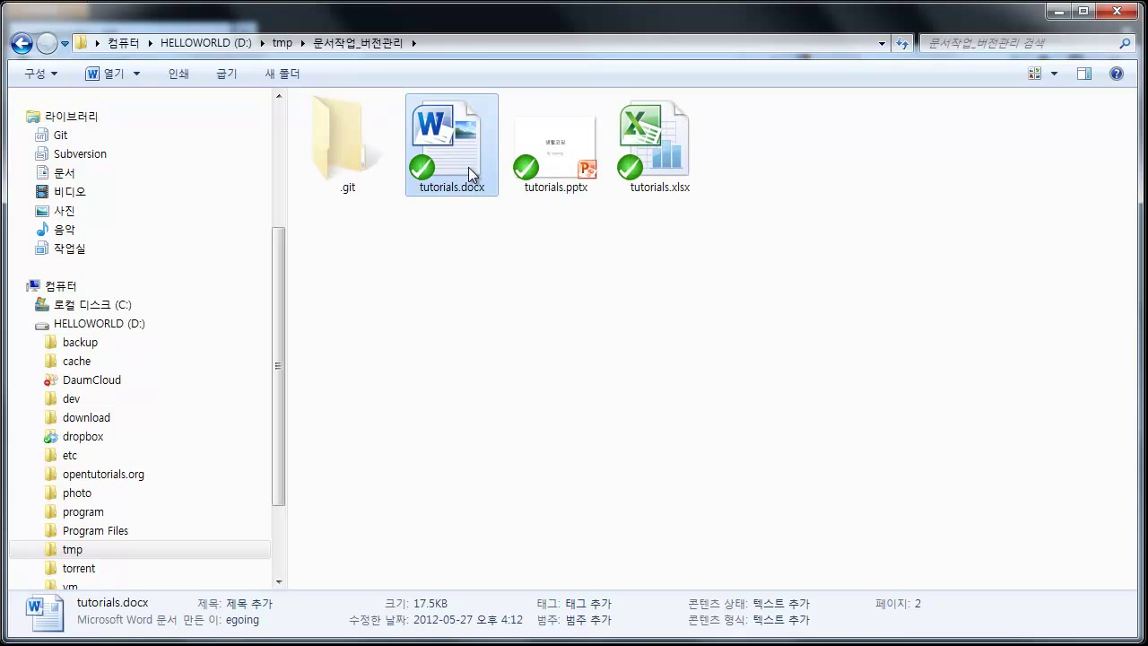
pyautogui.click(495, 328)
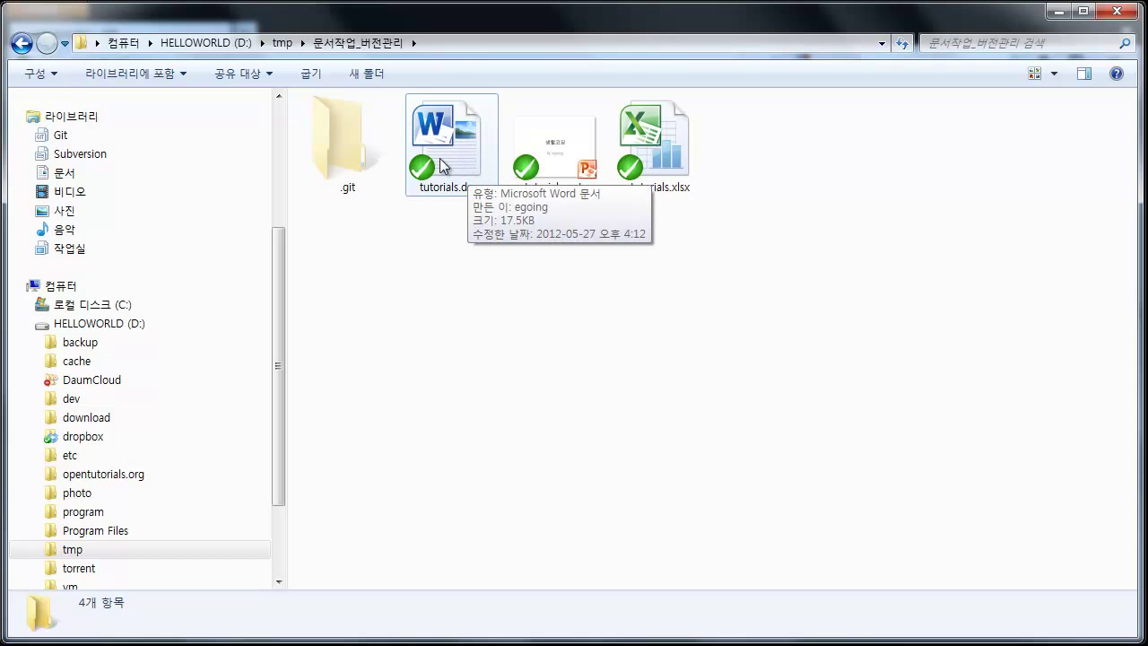
# Show the TortoiseGit log of the 문서작업_버전관리 folder
pyautogui.rightClick(420, 242)
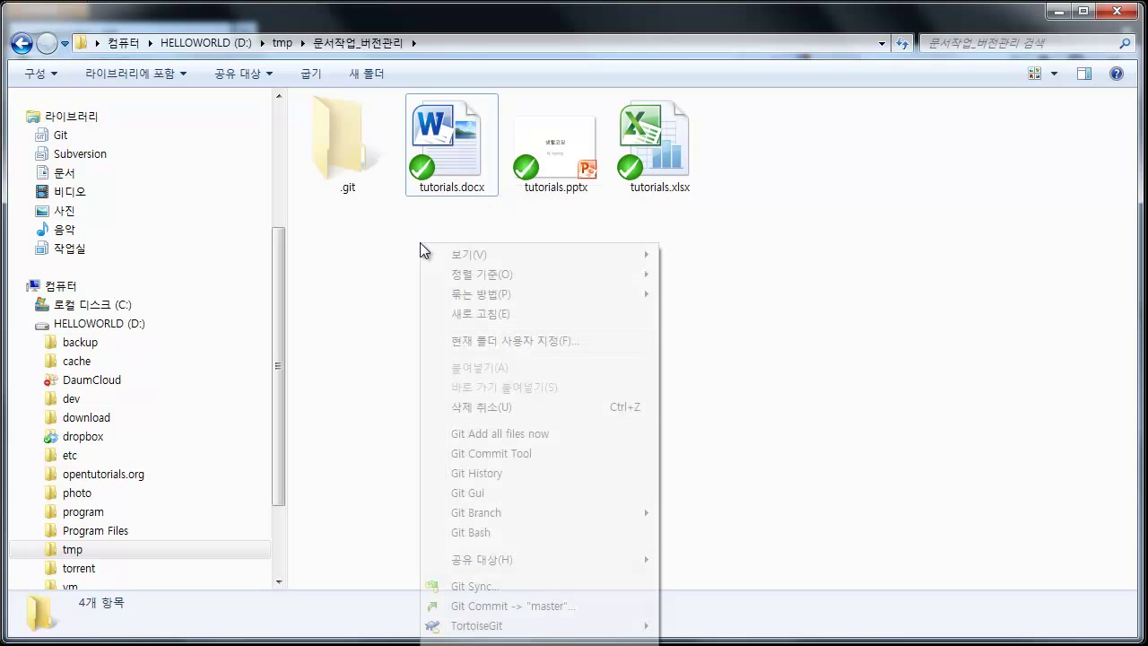
pyautogui.rightClick(379, 208)
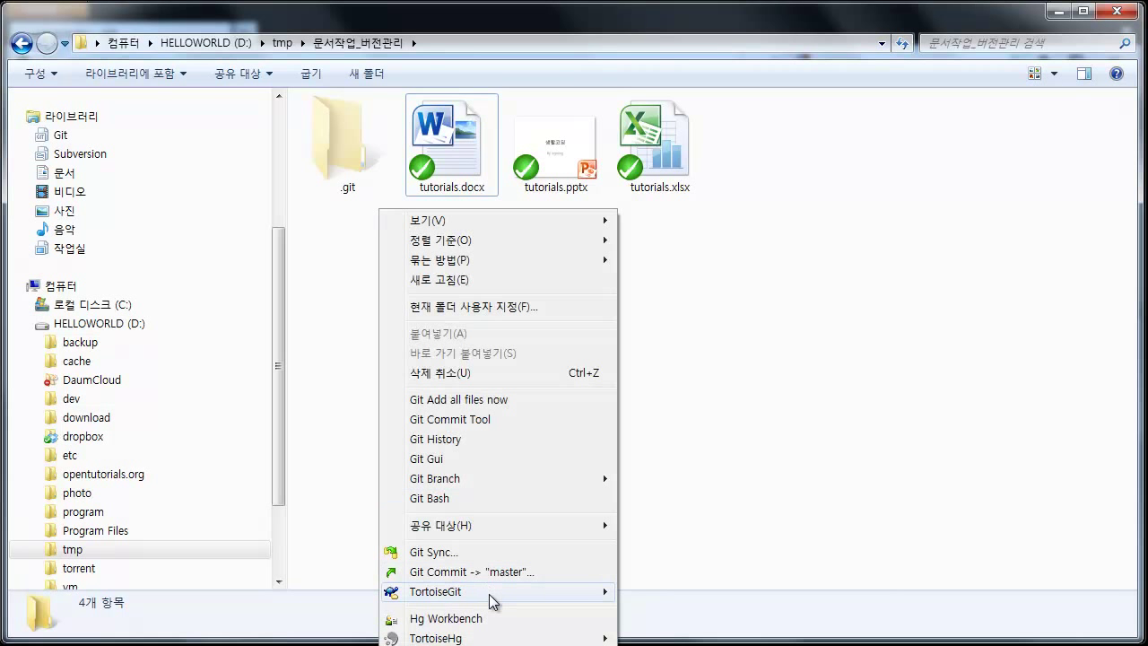
pyautogui.moveTo(489, 592)
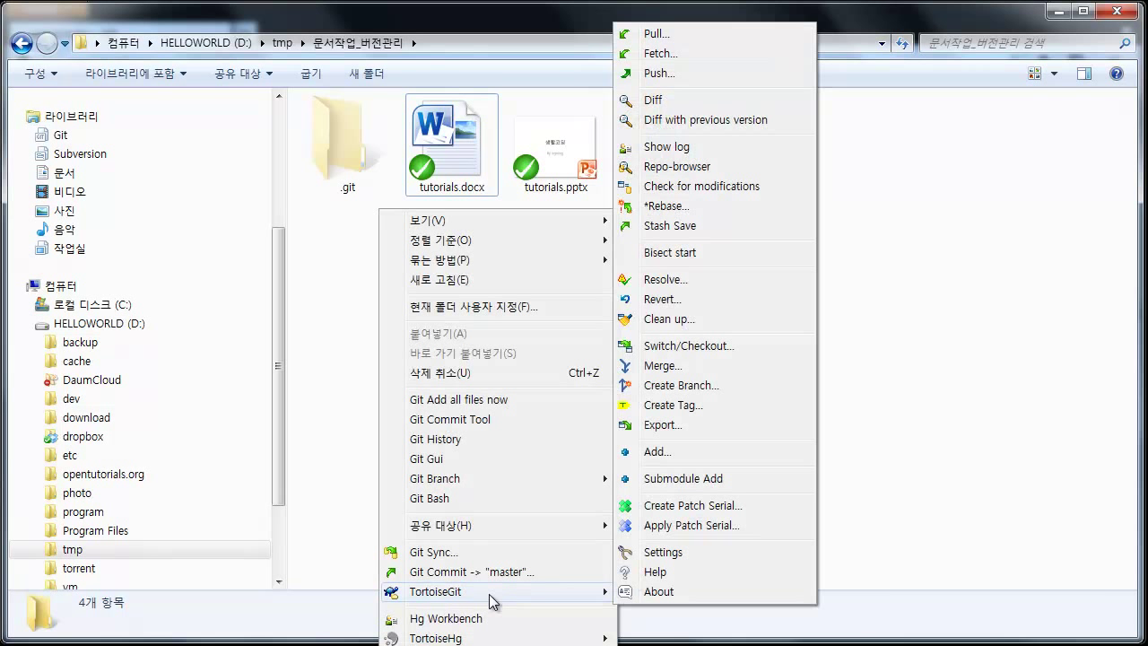
pyautogui.click(725, 148)
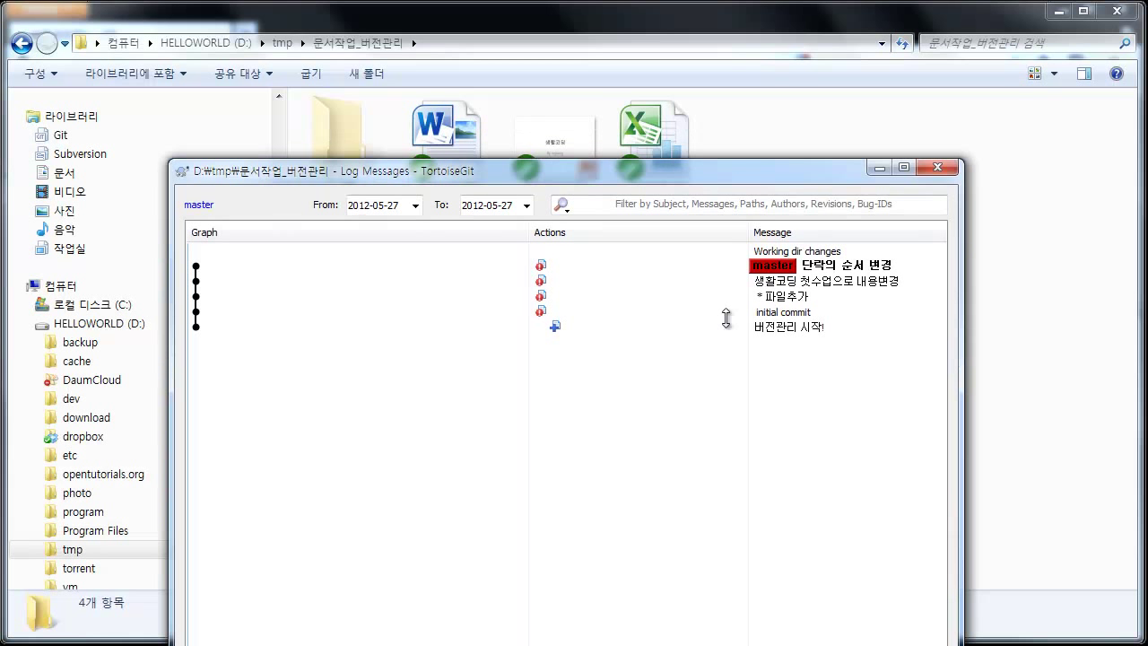
# Widen the log messages window and place it so that the commit list and details fit on screen
pyautogui.moveTo(703, 170); pyautogui.dragTo(697, 80)
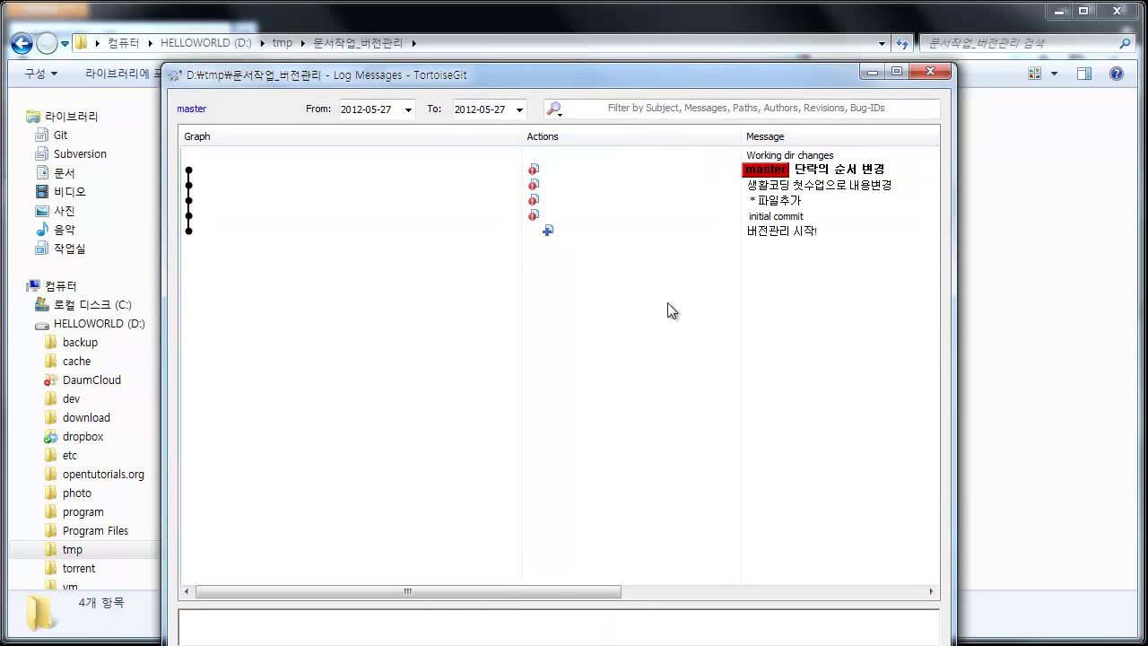
pyautogui.moveTo(632, 81); pyautogui.dragTo(551, 0)
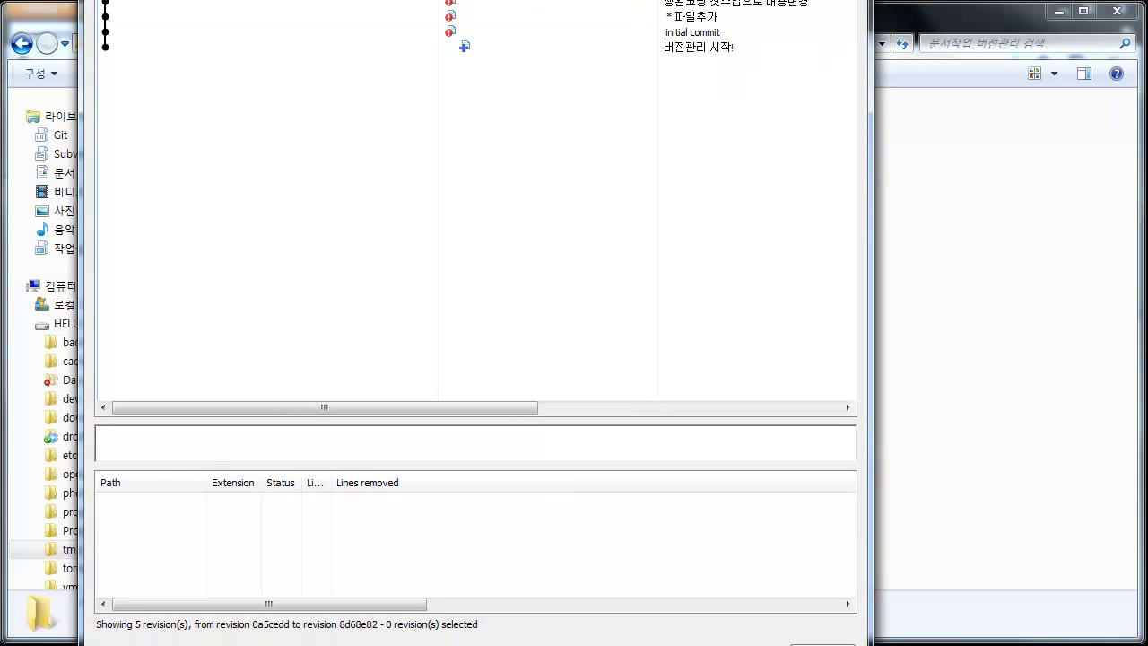
pyautogui.moveTo(876, 215); pyautogui.dragTo(1099, 215)
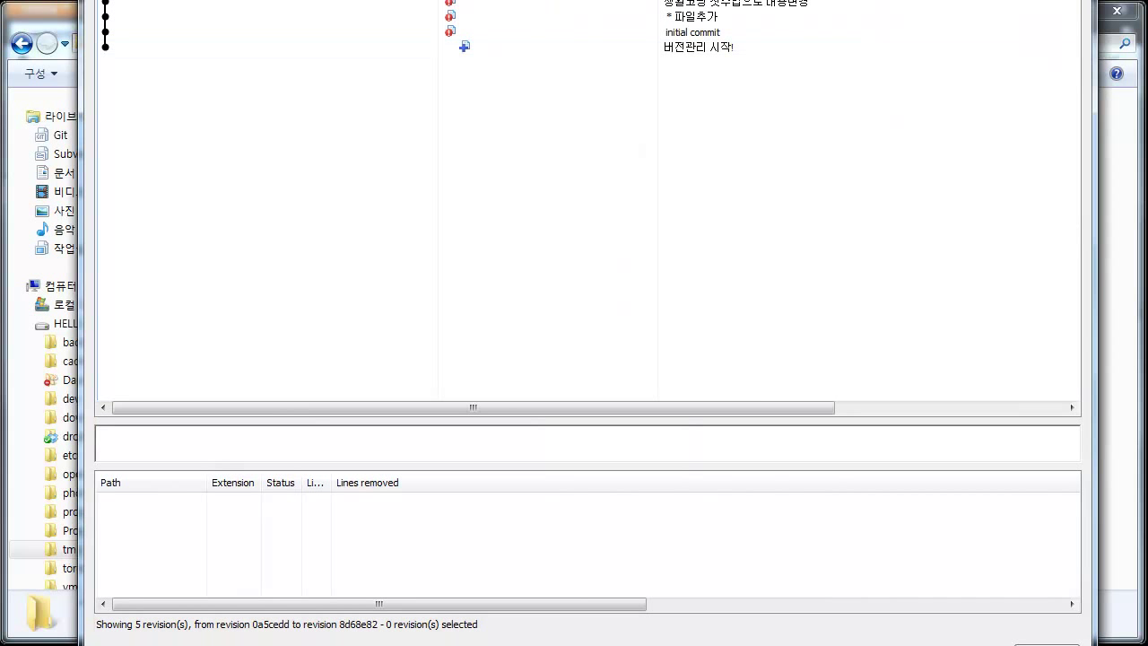
pyautogui.moveTo(861, 0); pyautogui.dragTo(858, 64)
# Select the commit "단락의 순서 변경" in the log and enlarge the message area to read its full message
pyautogui.click(680, 155)
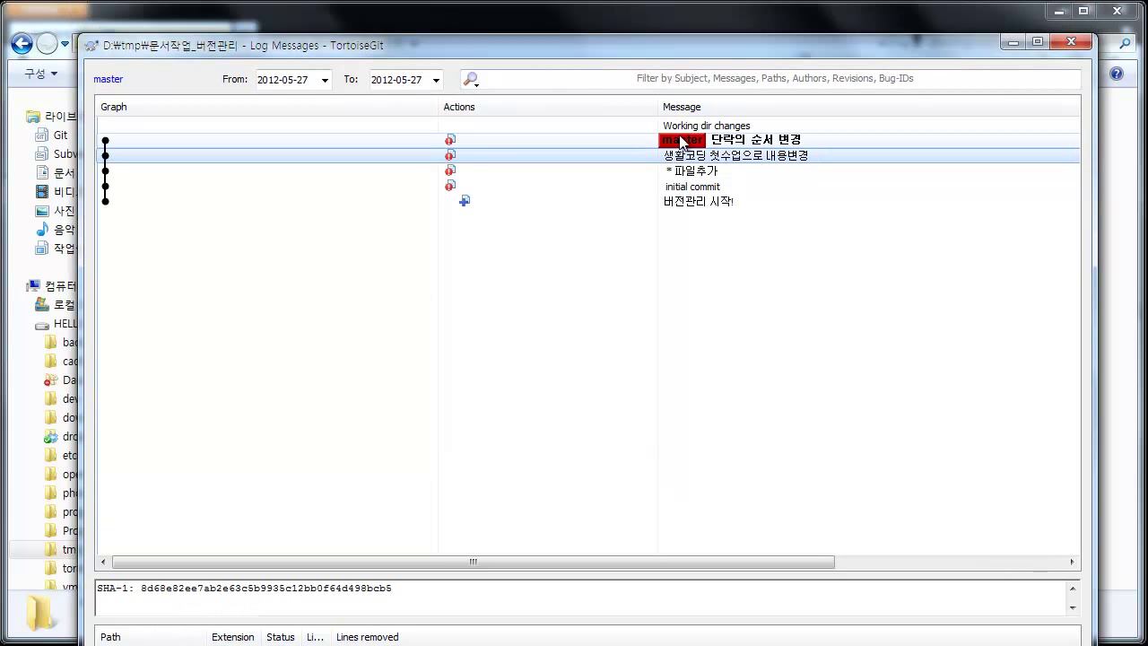
pyautogui.click(681, 141)
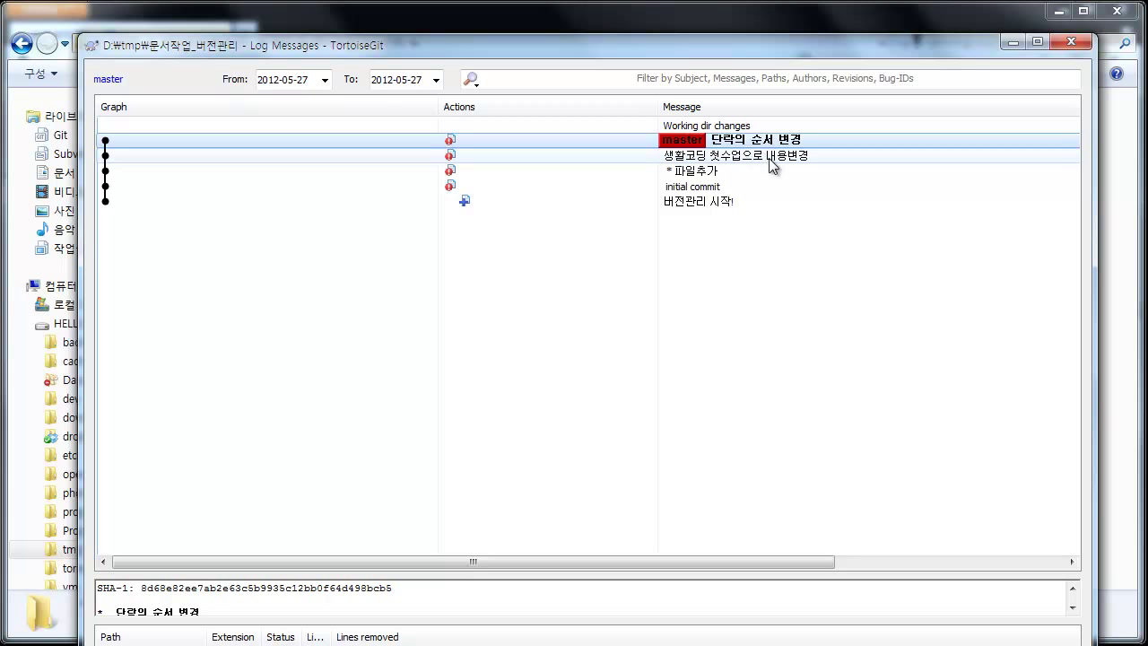
pyautogui.moveTo(415, 619); pyautogui.dragTo(328, 627)
pyautogui.click(216, 636)
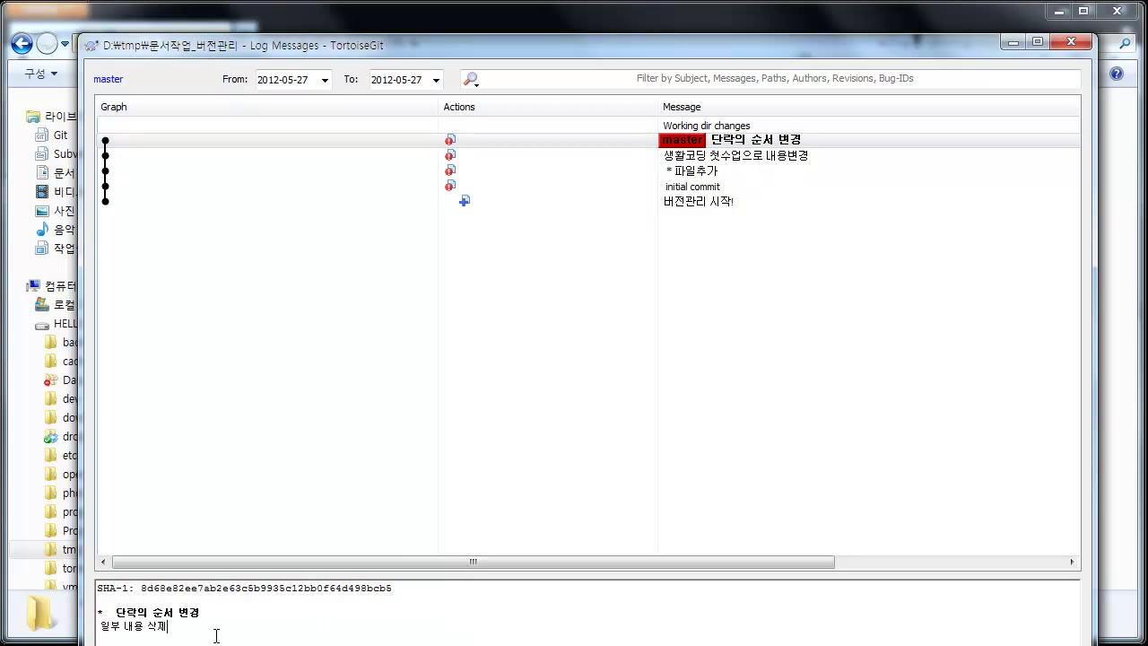
# Examine the message of the "단락의 순서 변경" commit and its tutorials.docx changes in the Word comparison, and return to the log
pyautogui.moveTo(216, 636); pyautogui.dragTo(101, 611)
pyautogui.click(142, 633)
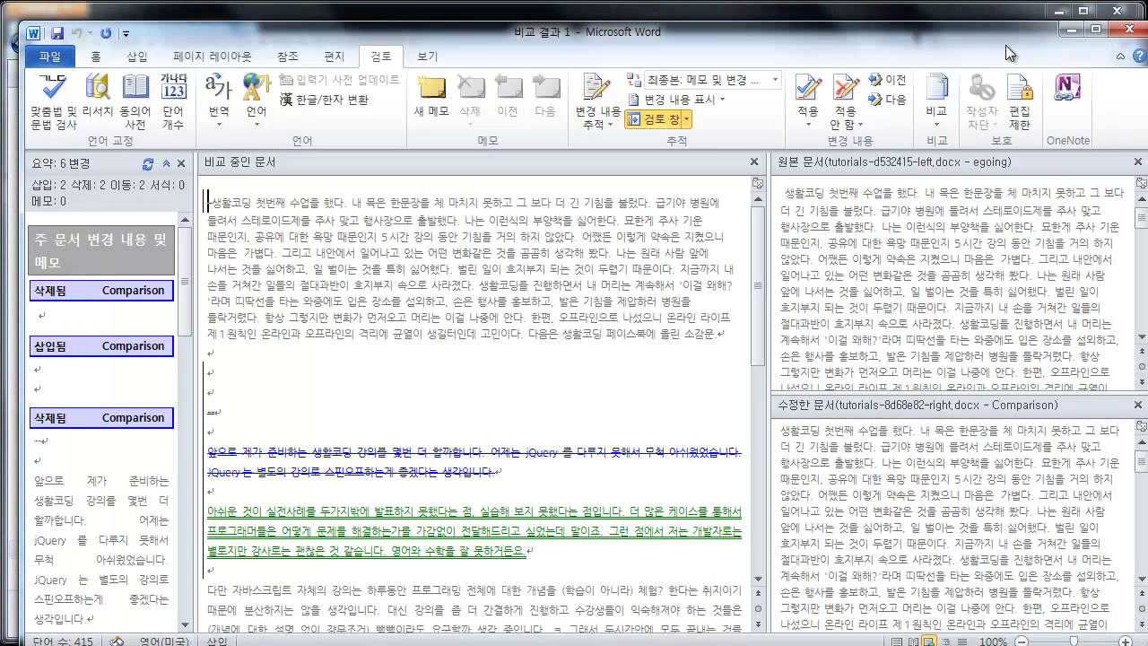
pyautogui.click(657, 333)
pyautogui.click(1072, 34)
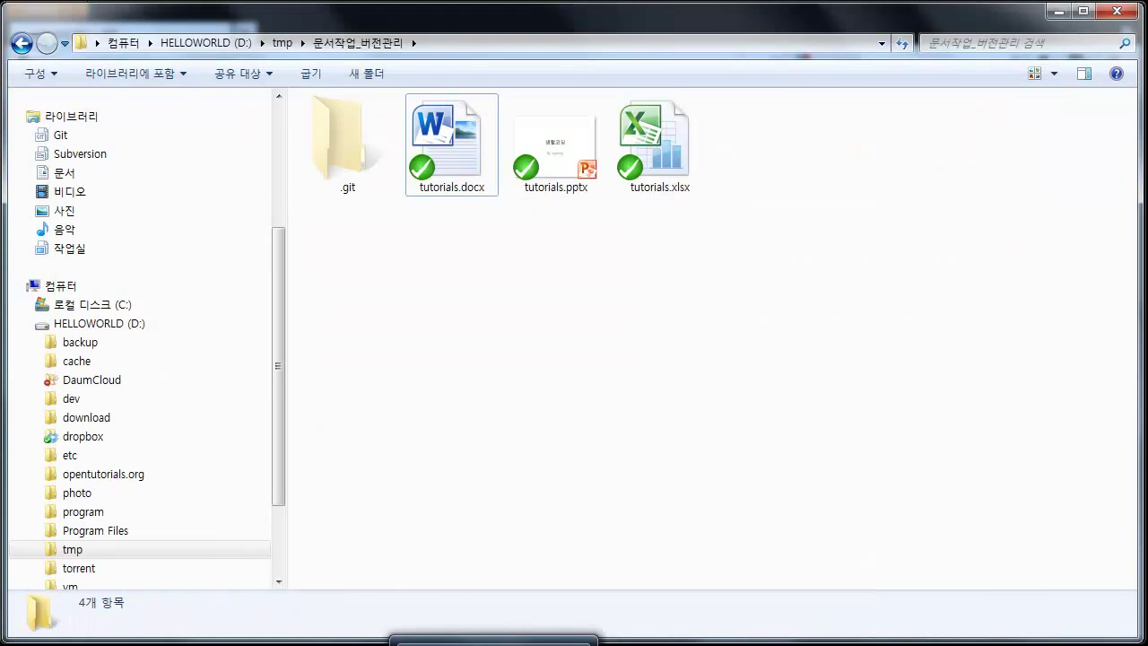
pyautogui.click(485, 610)
pyautogui.click(530, 640)
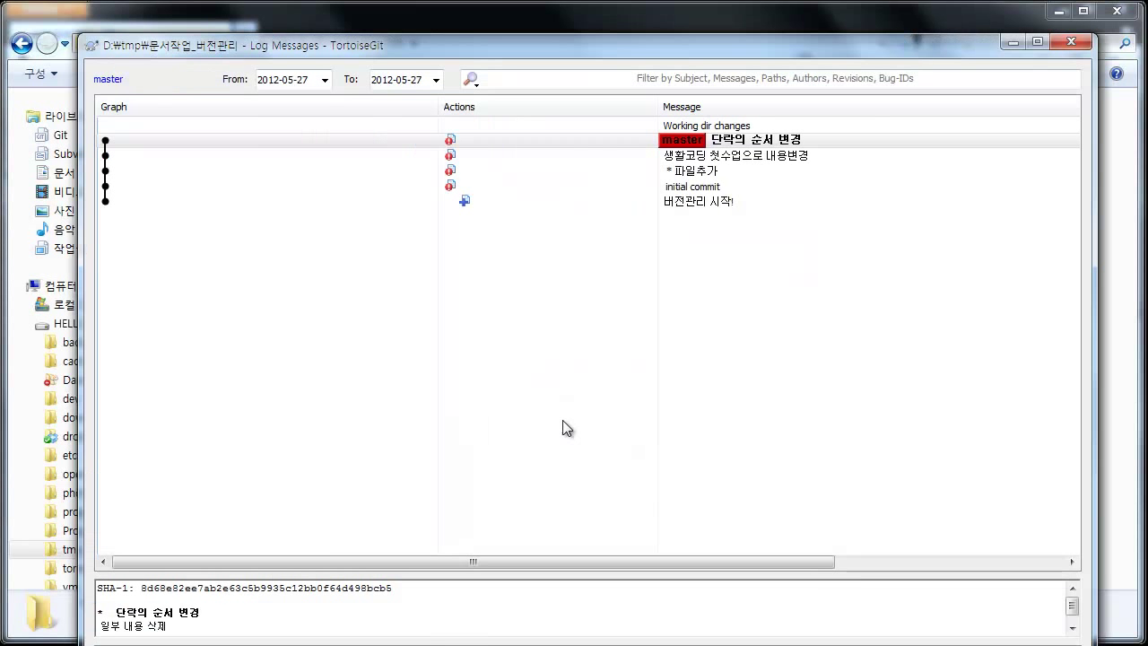
# Review the messages of the commits from "생활코딩 첫수업으로 내용변경" back to "버전관리 시작!", check the changed file of "initial commit", and close the log
pyautogui.click(671, 157)
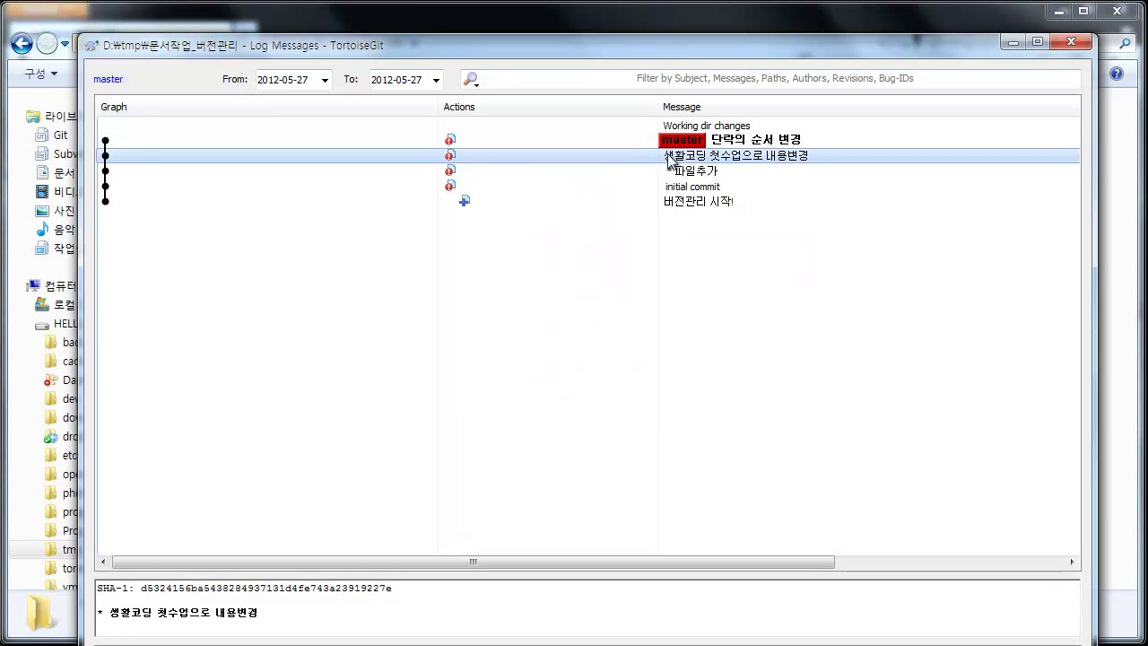
pyautogui.click(672, 173)
pyautogui.click(674, 188)
pyautogui.click(675, 203)
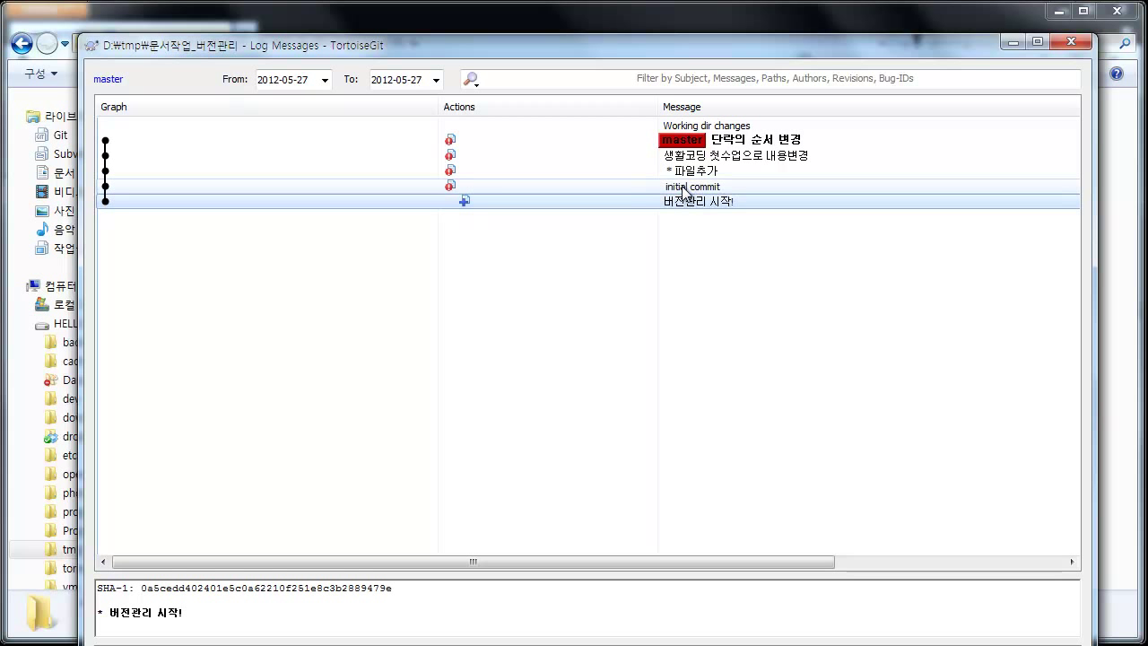
pyautogui.click(683, 189)
pyautogui.click(682, 172)
pyautogui.click(695, 156)
pyautogui.click(702, 173)
pyautogui.click(704, 186)
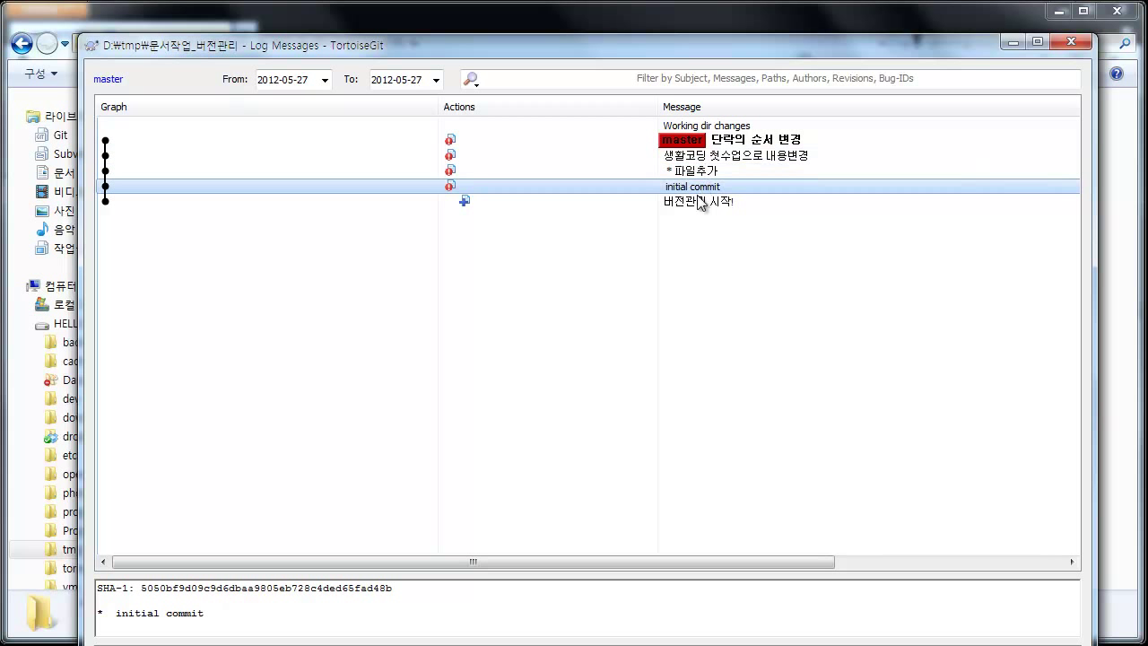
pyautogui.moveTo(643, 41); pyautogui.dragTo(639, 3)
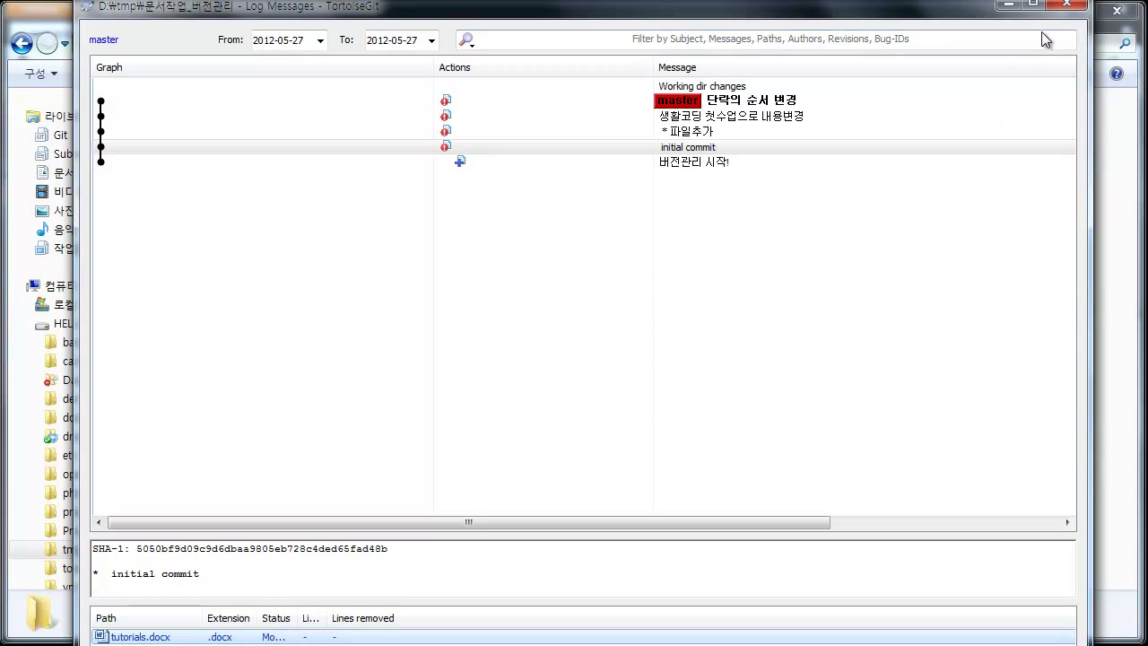
pyautogui.click(1066, 6)
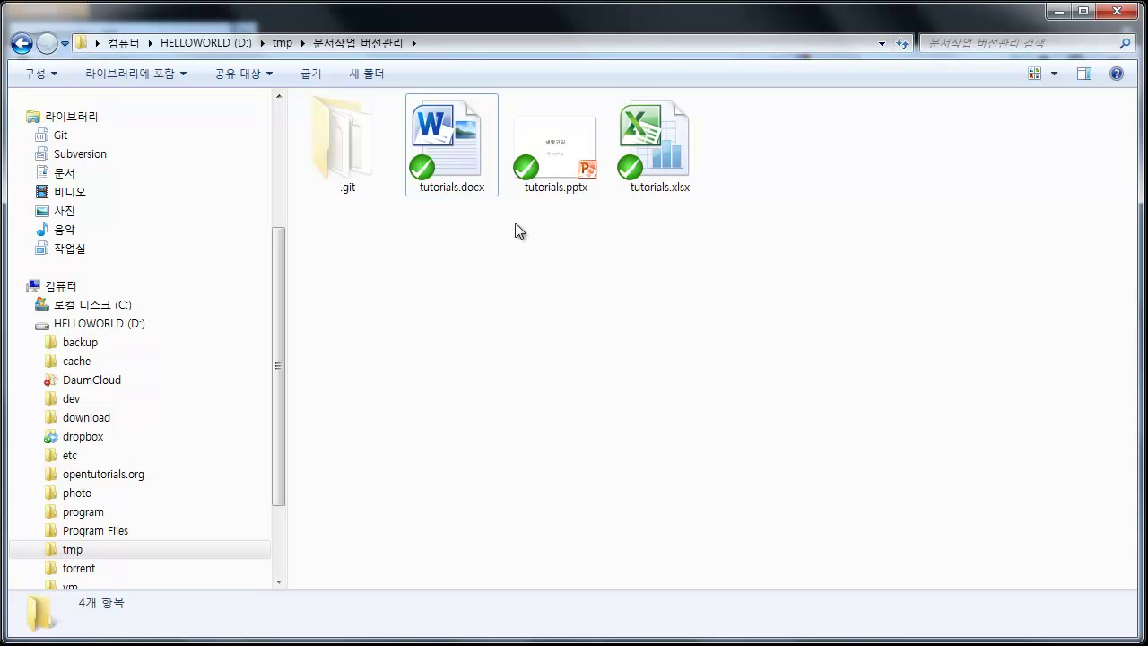
pyautogui.click(476, 182)
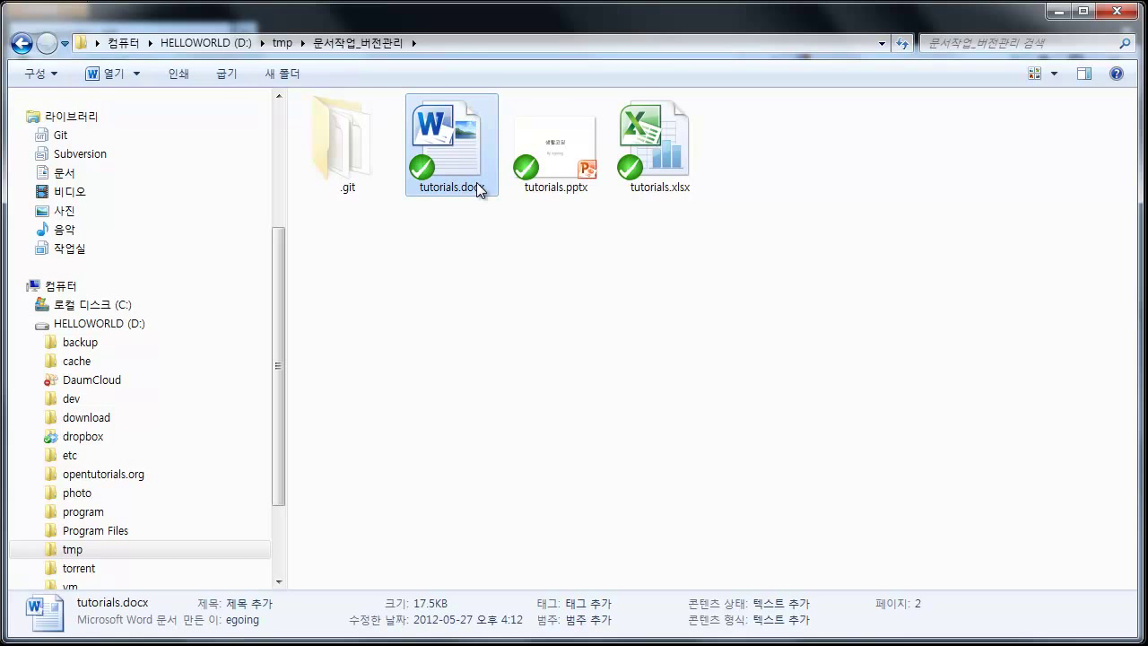
pyautogui.click(479, 255)
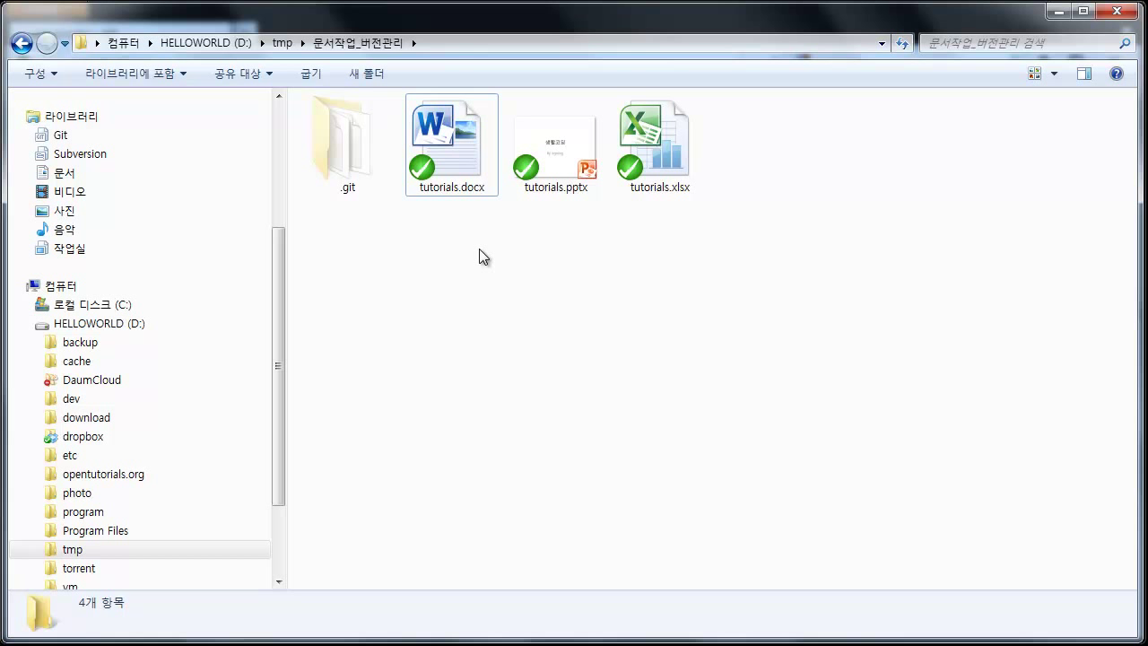
pyautogui.rightClick(479, 248)
pyautogui.click(449, 259)
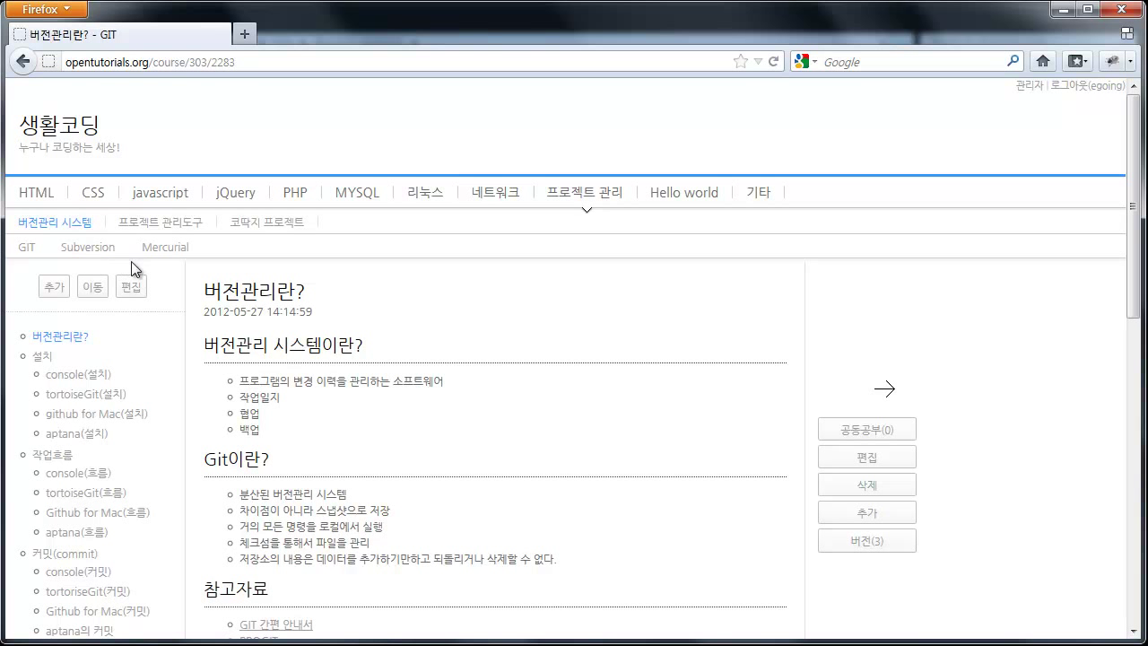
# Look through the GIT course outline on the opentutorials.org page "버전관리란?" in Firefox, down to the 카테고리 section
pyautogui.scroll(-2, 133, 269)
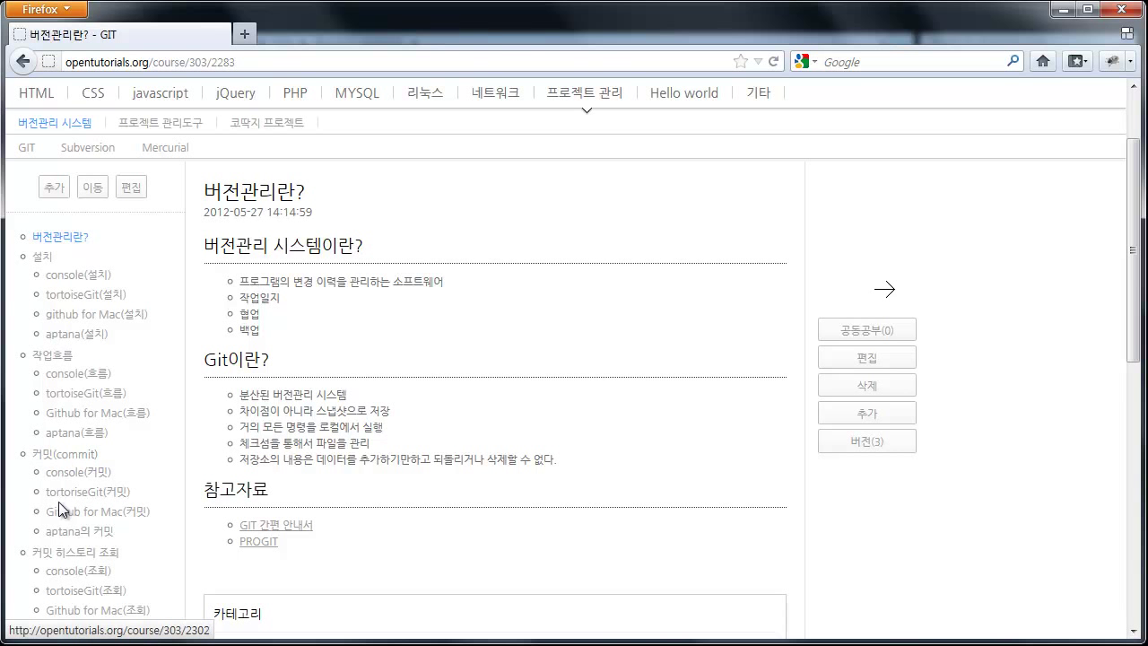
pyautogui.scroll(-2, 72, 574)
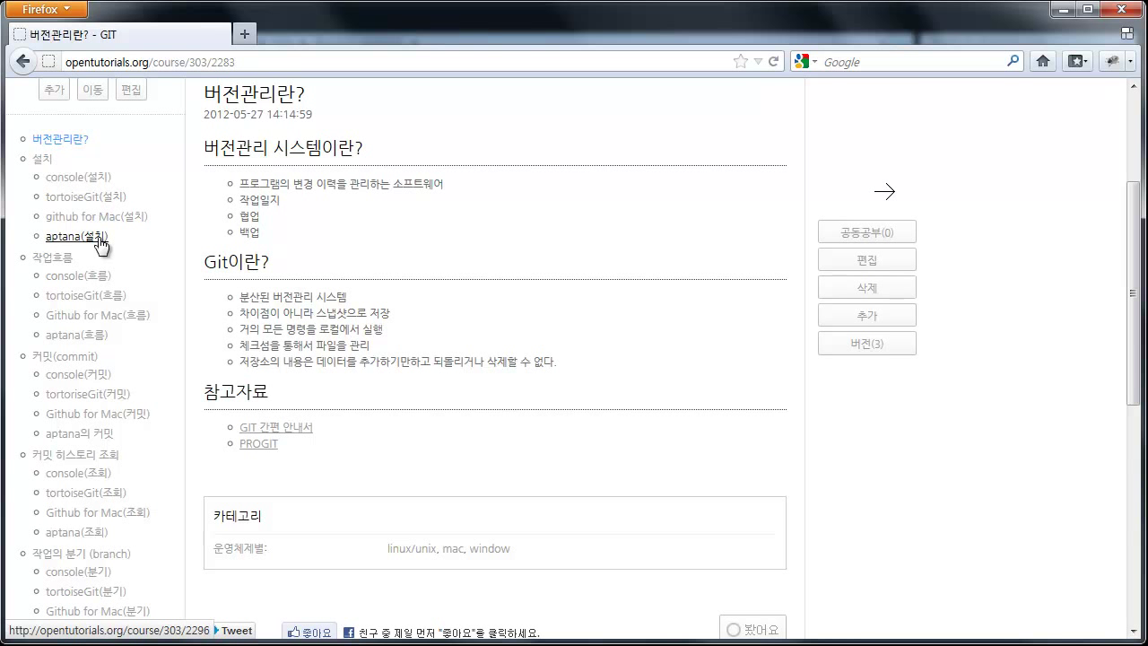
pyautogui.scroll(-10, 100, 243)
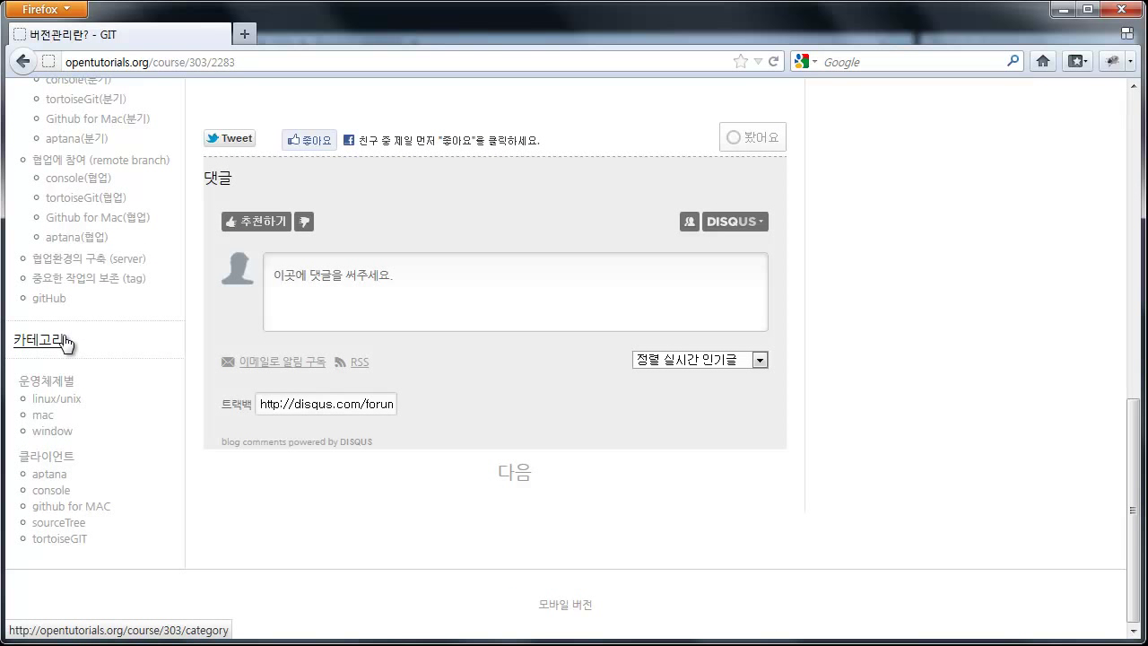
# Show the course lessons grouped by operating system (운영체제별) and look through the linux/unix, mac and window lists
pyautogui.click(69, 391)
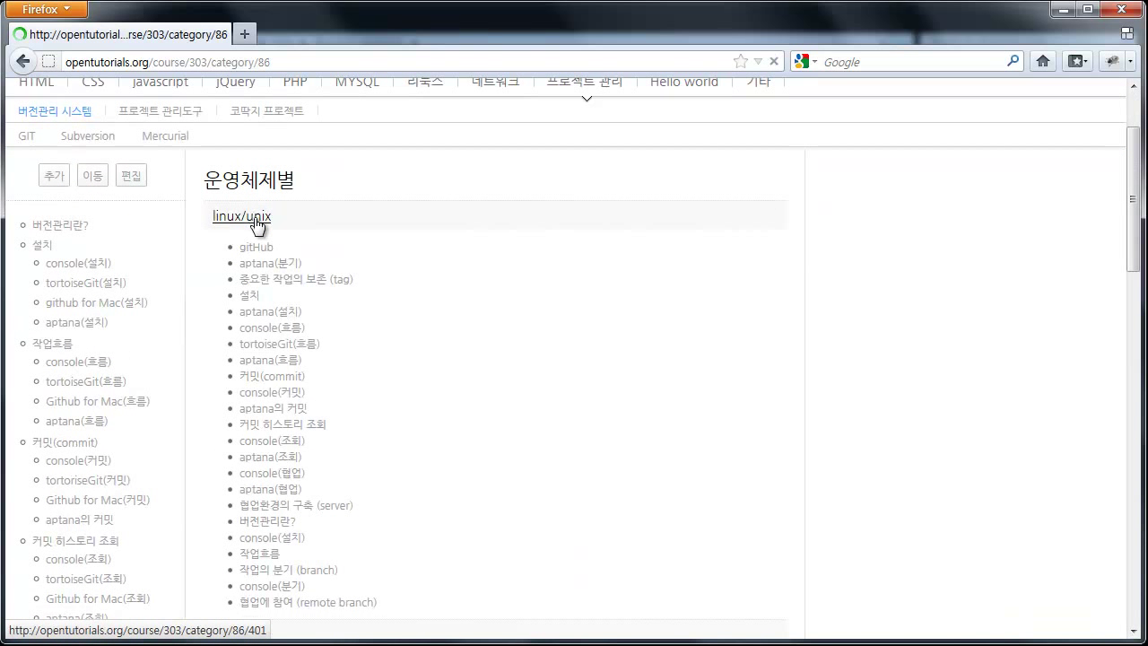
pyautogui.scroll(-2, 247, 197)
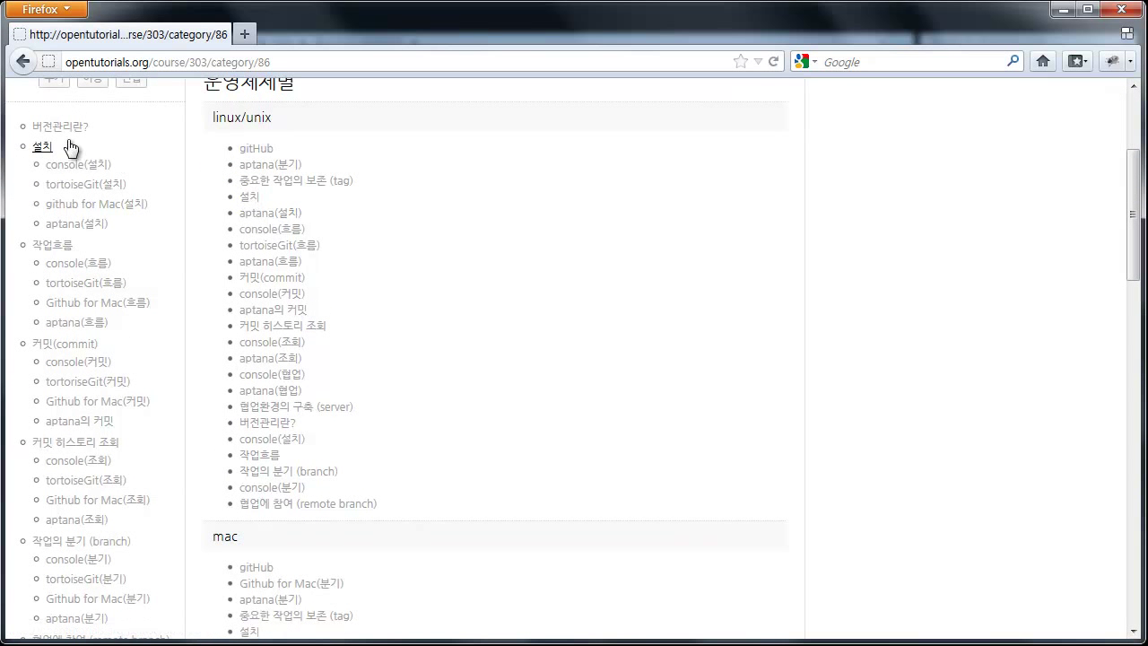
pyautogui.scroll(2, 208, 156)
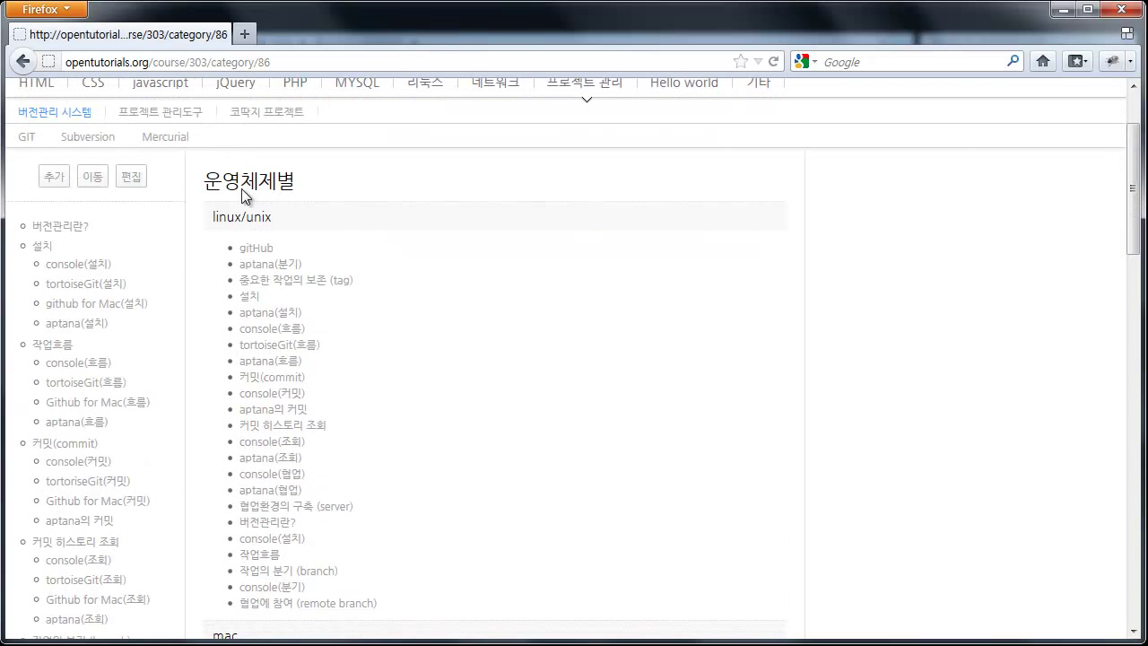
pyautogui.scroll(-2, 241, 188)
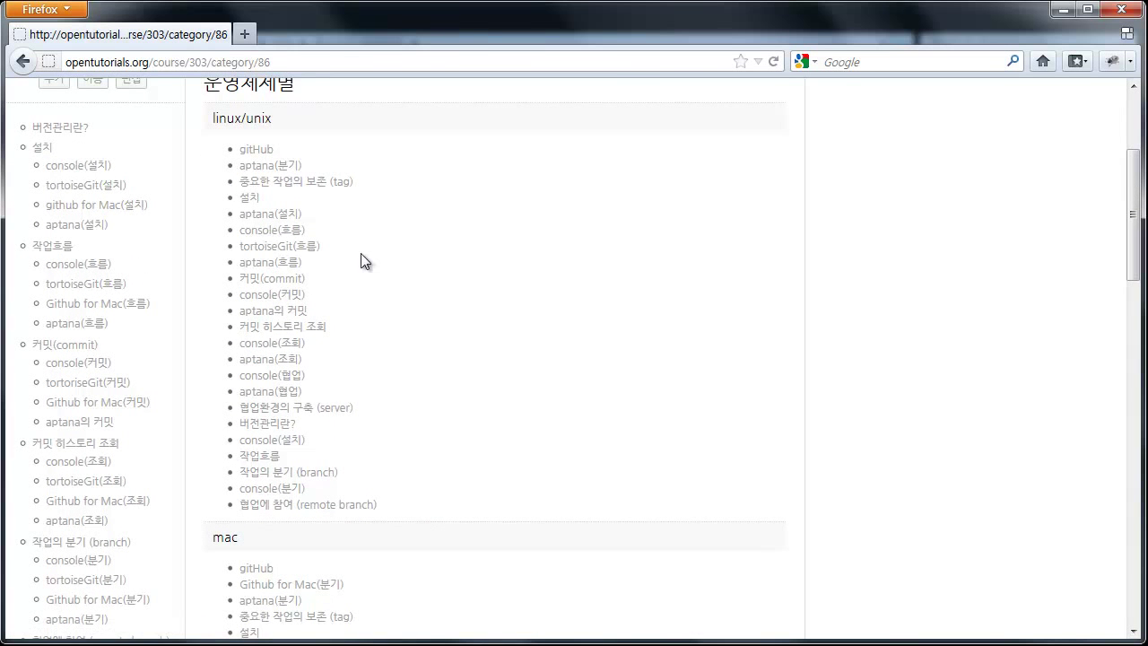
pyautogui.scroll(-2, 359, 341)
pyautogui.scroll(-3, 345, 269)
pyautogui.scroll(2, 364, 403)
pyautogui.scroll(-5, 296, 377)
pyautogui.scroll(5, 280, 378)
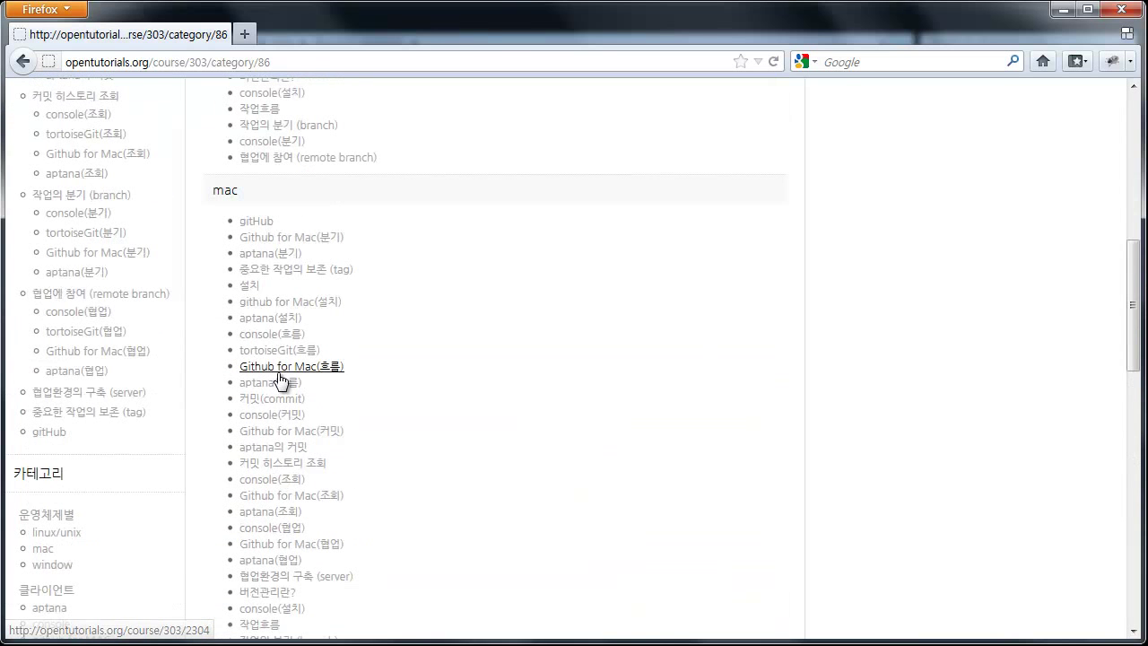
pyautogui.scroll(-8, 269, 404)
pyautogui.scroll(4, 306, 411)
pyautogui.scroll(2, 179, 377)
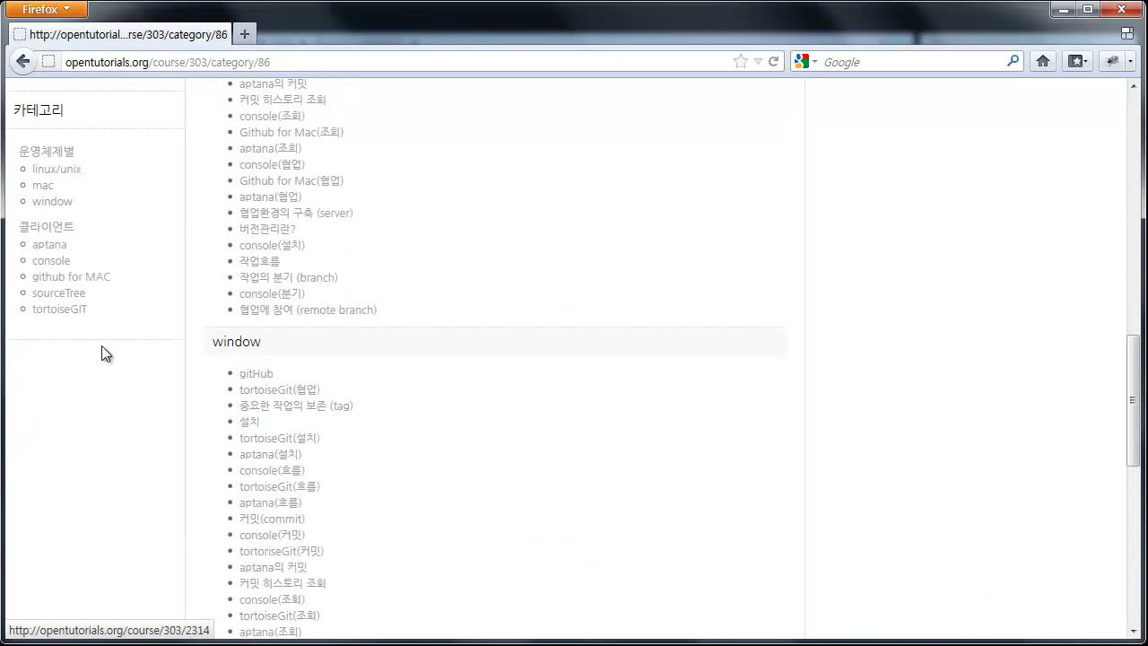
# Show the course lessons grouped by client (클라이언트) and look through the lists for aptana, console, github for MAC and the other clients
pyautogui.click(57, 225)
pyautogui.scroll(-4, 260, 302)
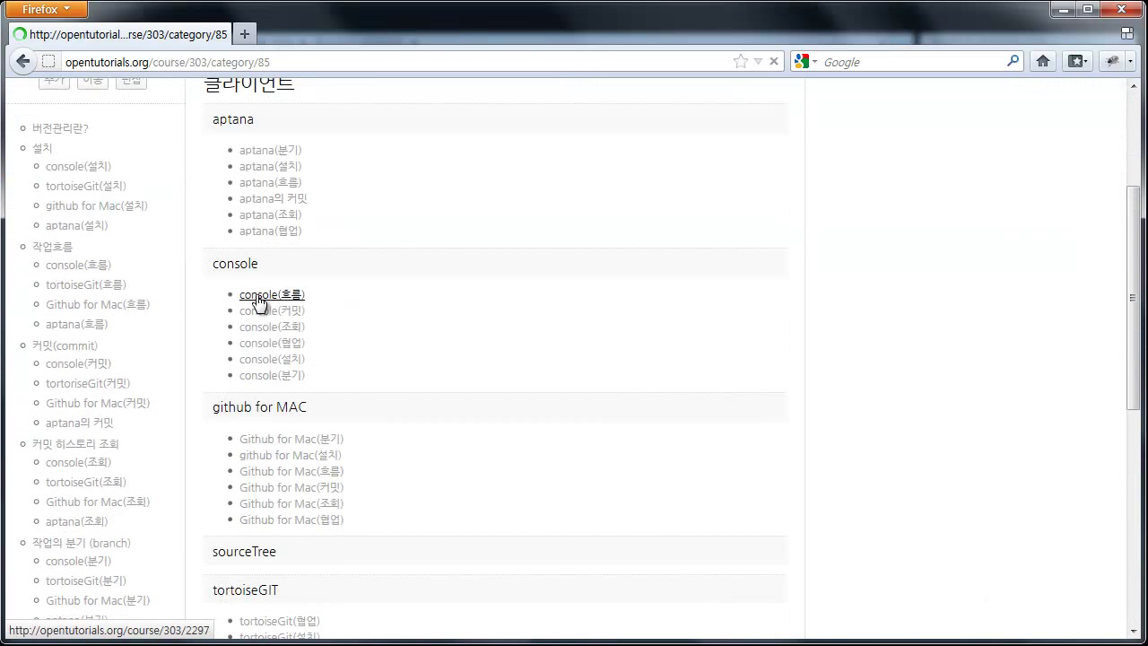
pyautogui.scroll(2, 260, 260)
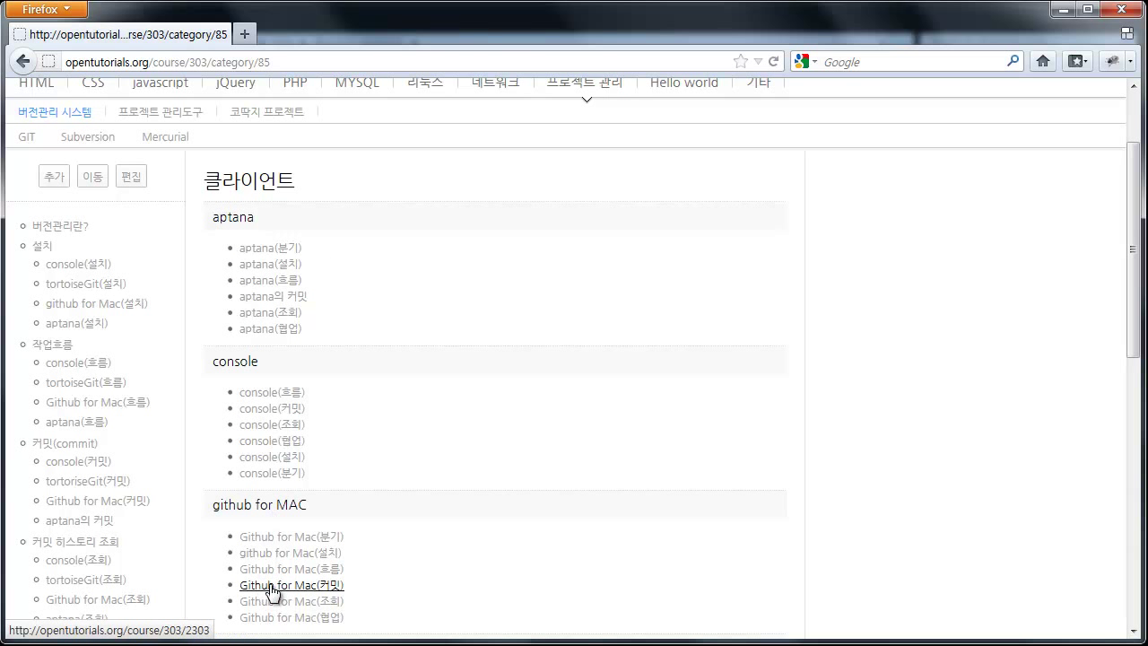
pyautogui.scroll(-1, 299, 522)
pyautogui.scroll(-4, 300, 522)
pyautogui.scroll(6, 303, 524)
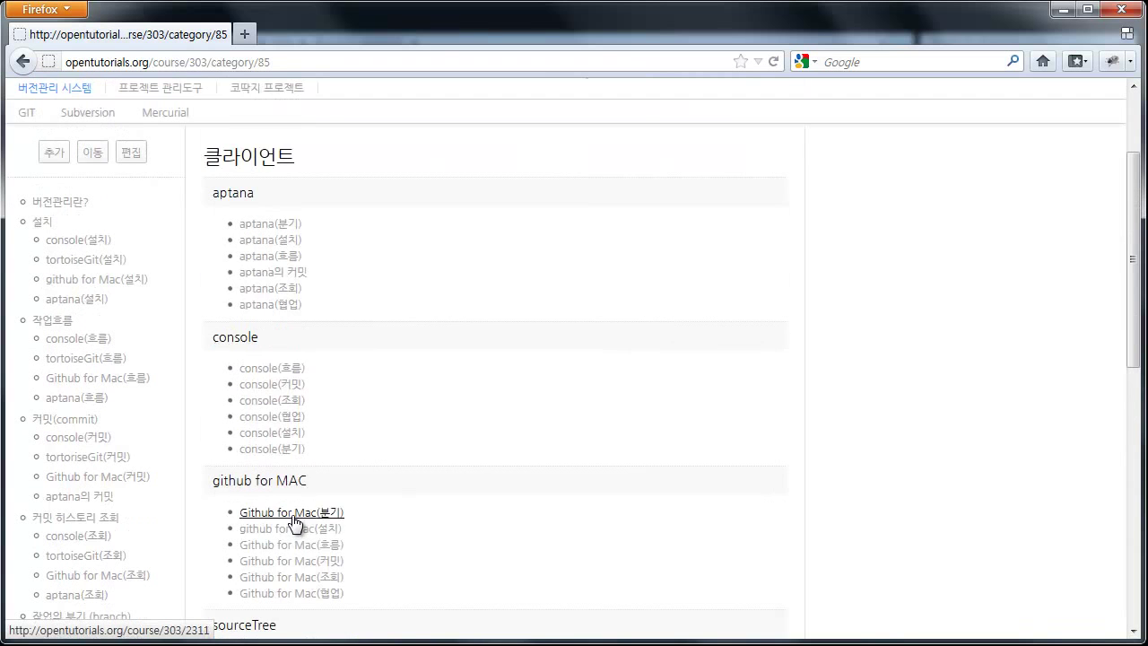